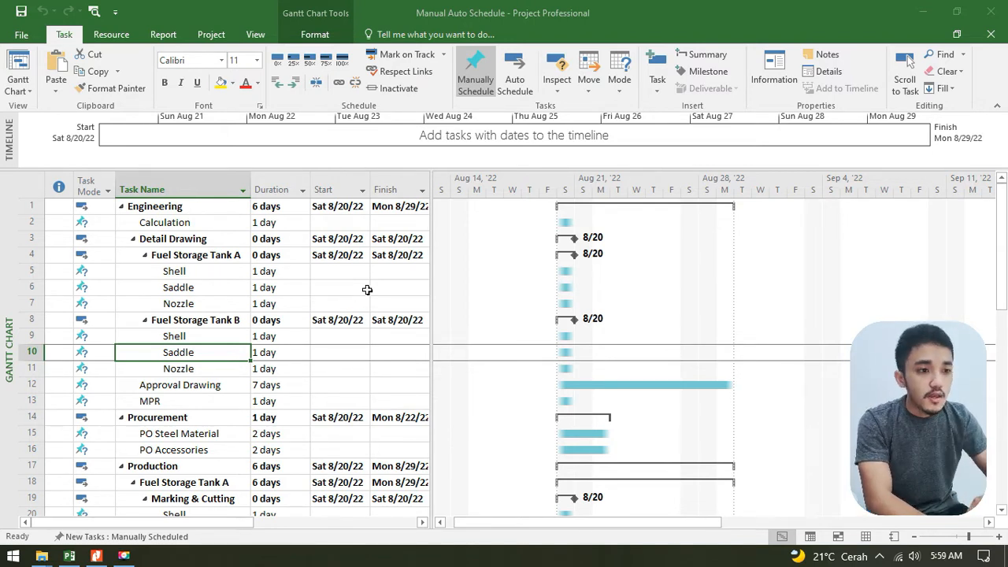
Step: Look through the task list and its durations, start dates and finish dates
scroll(221, 267, down, 4)
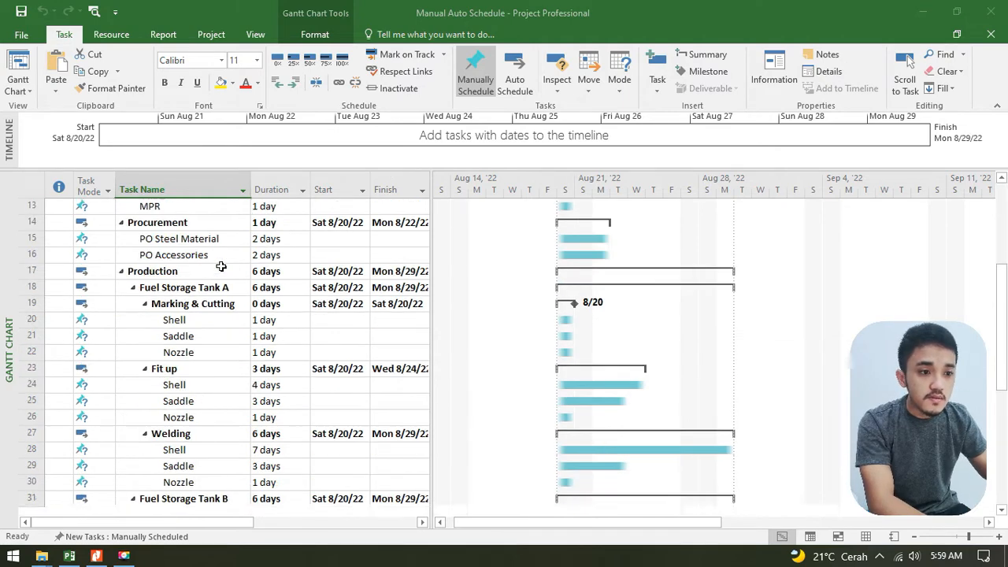
scroll(221, 266, down, 3)
scroll(264, 315, up, 7)
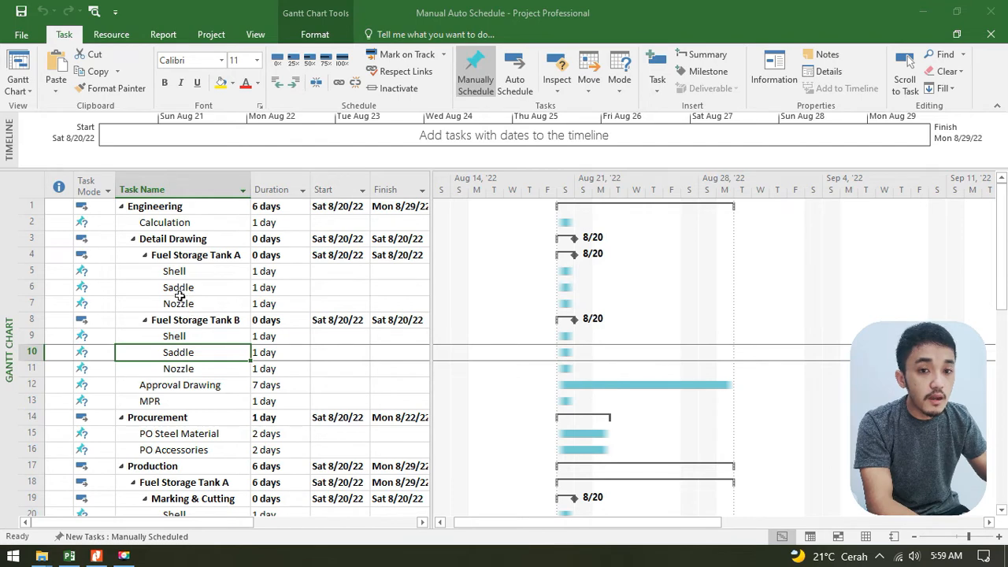
scroll(204, 381, down, 13)
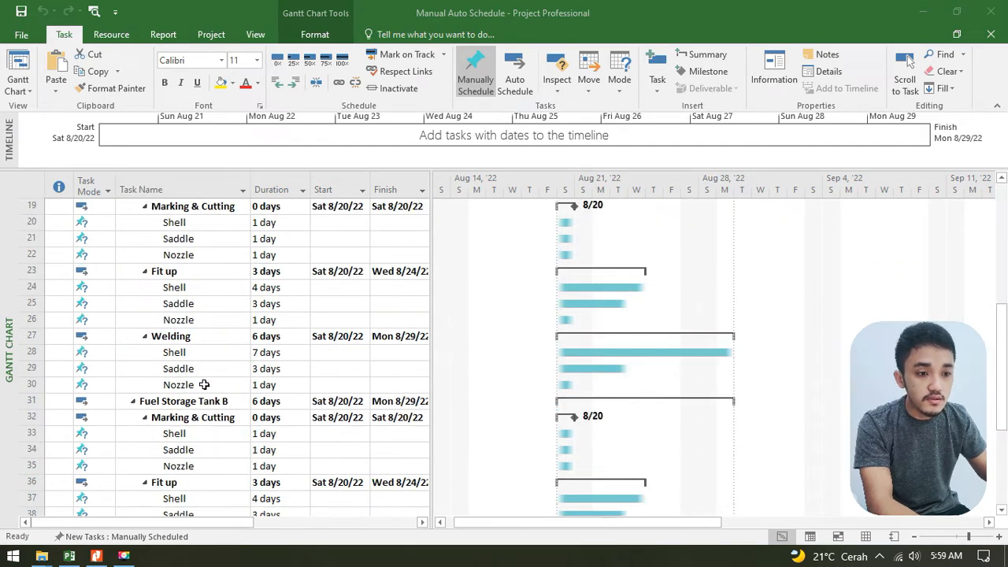
scroll(204, 381, up, 13)
click(196, 355)
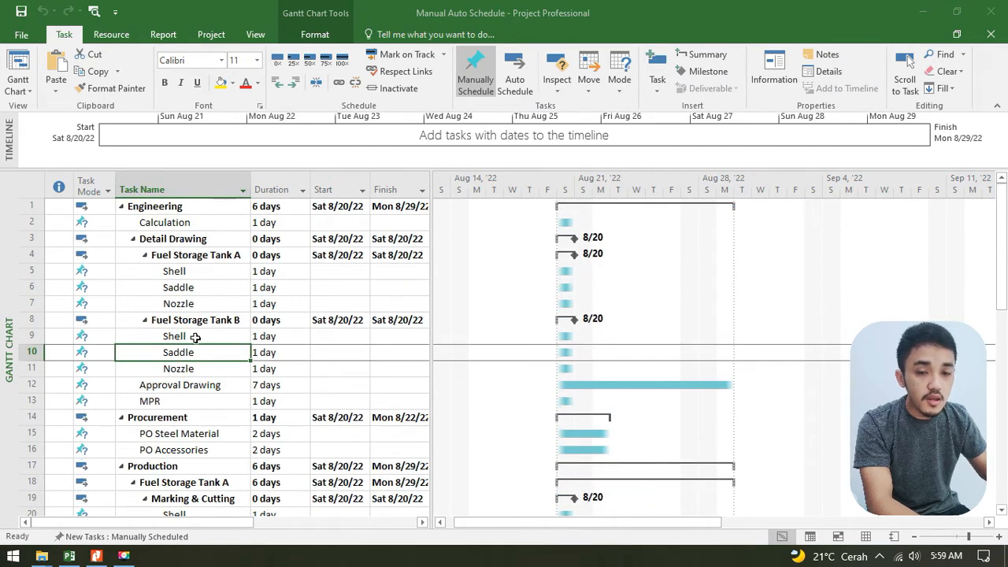
click(279, 185)
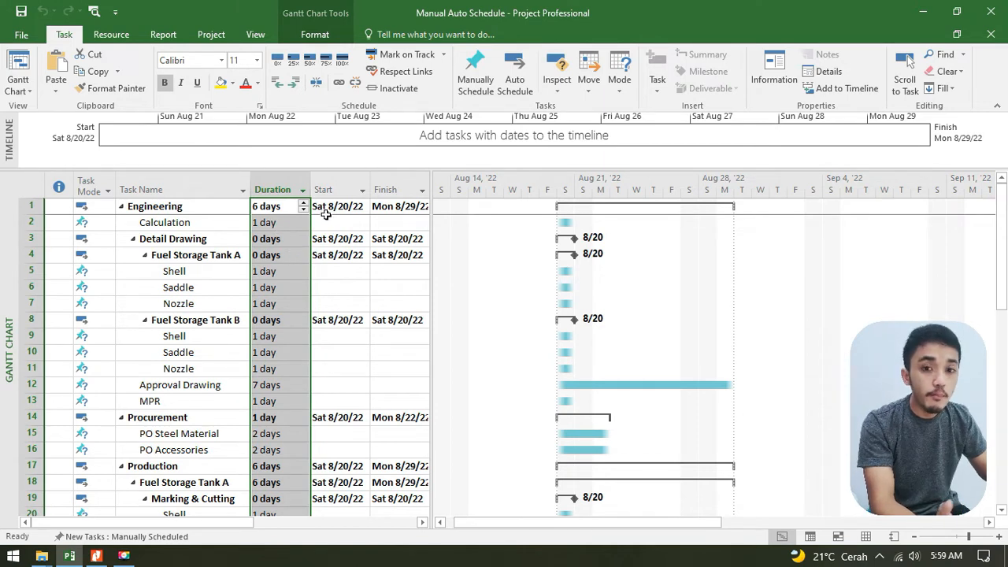
drag(331, 206, 390, 206)
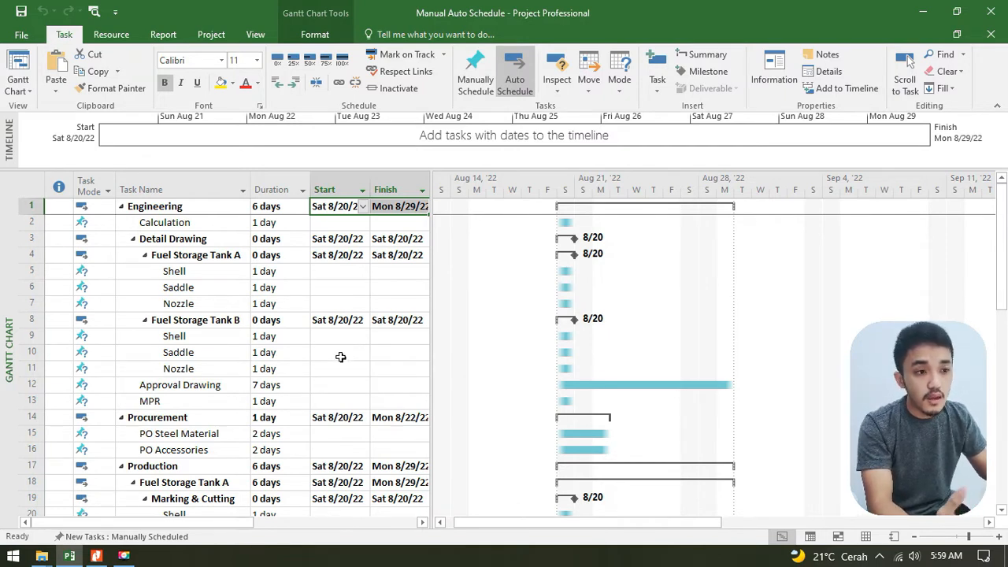
click(349, 307)
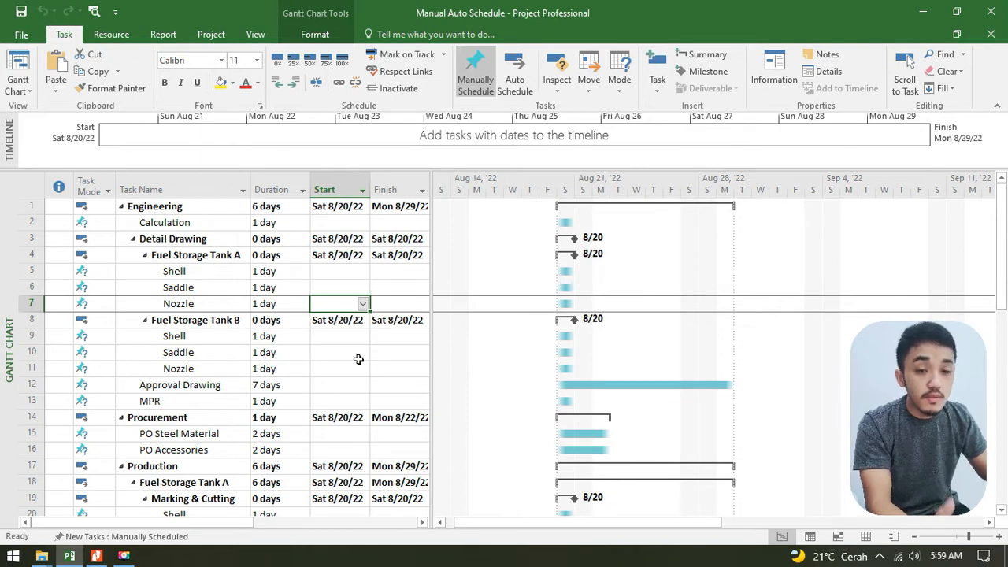
Step: Examine the task mode of the Shell and Saddle tasks in the Detail Drawing section for Fuel Storage Tank A
click(189, 289)
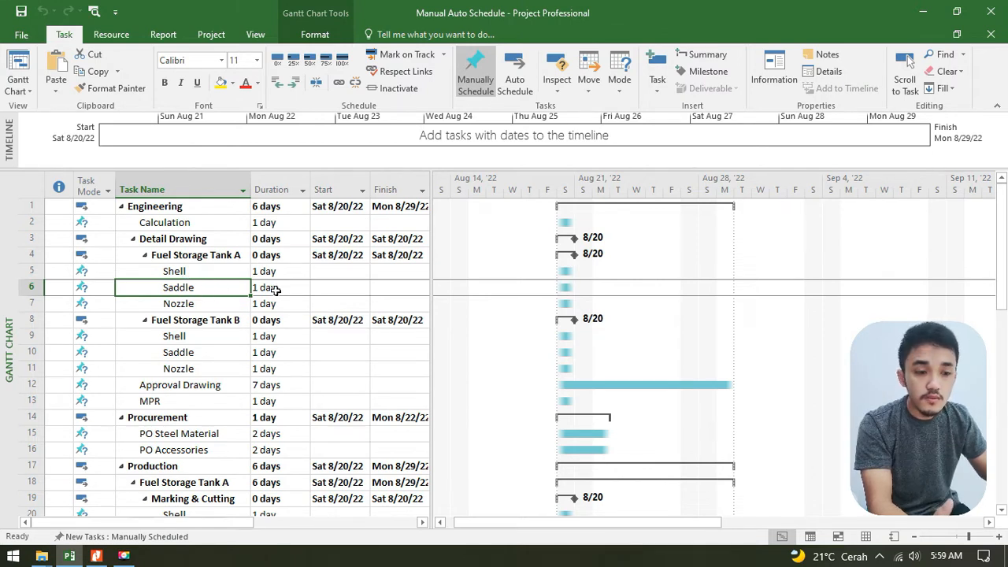
click(208, 261)
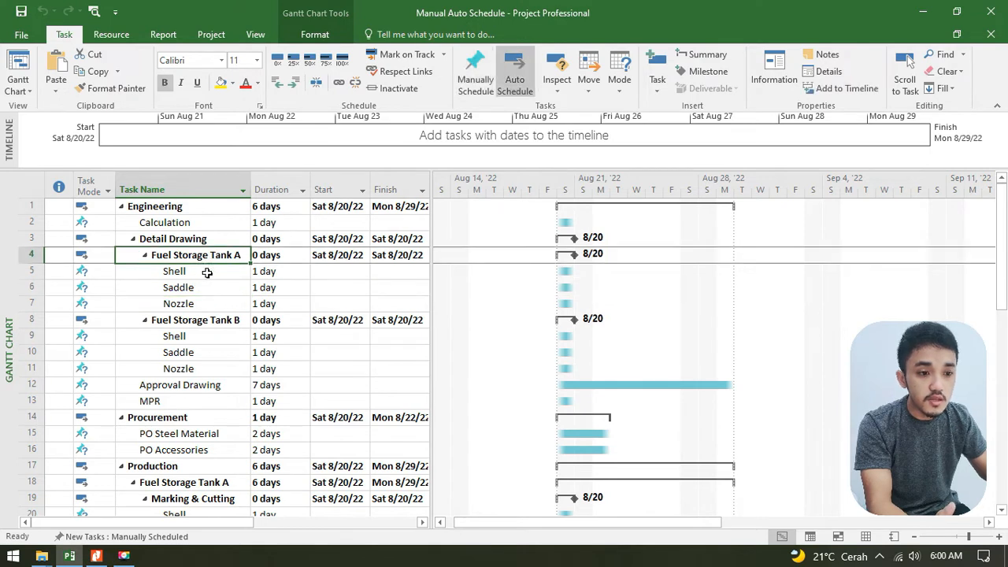
click(207, 273)
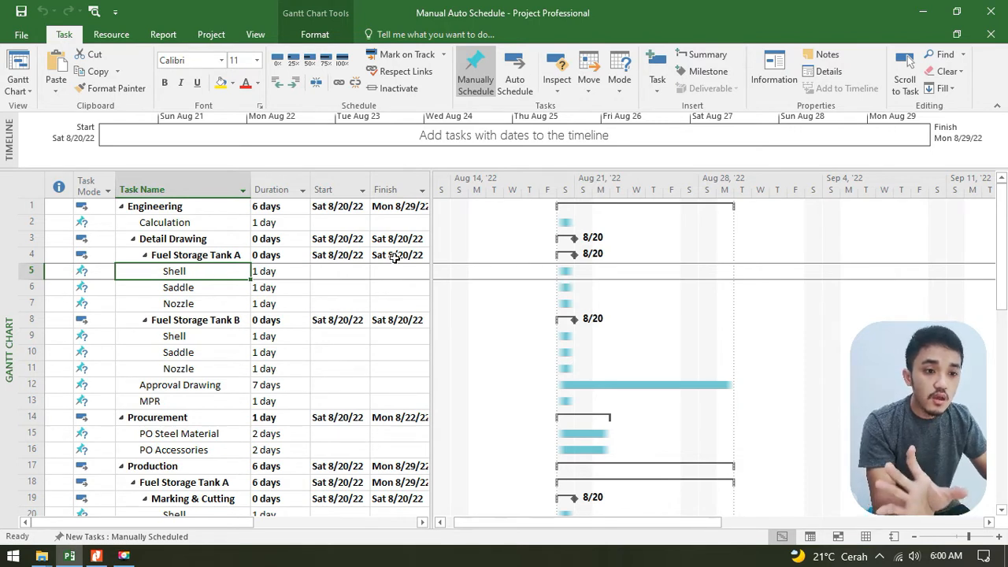
click(107, 272)
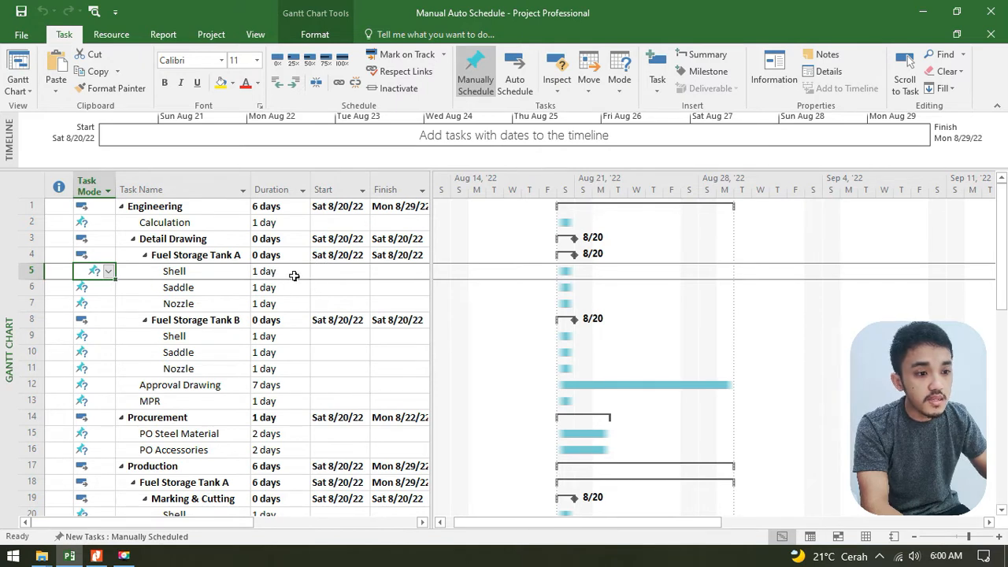
key(Down)
click(93, 271)
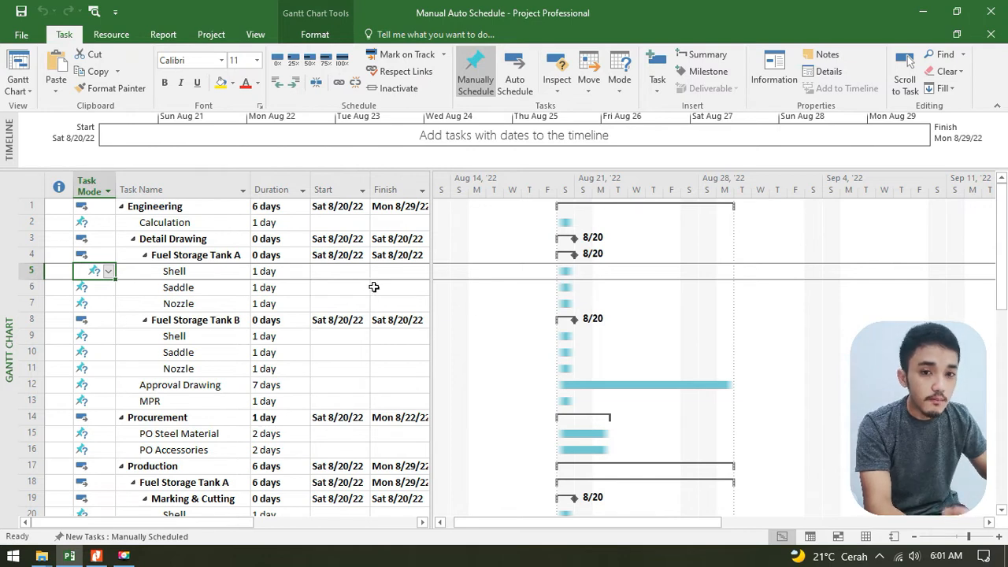
drag(91, 273, 88, 288)
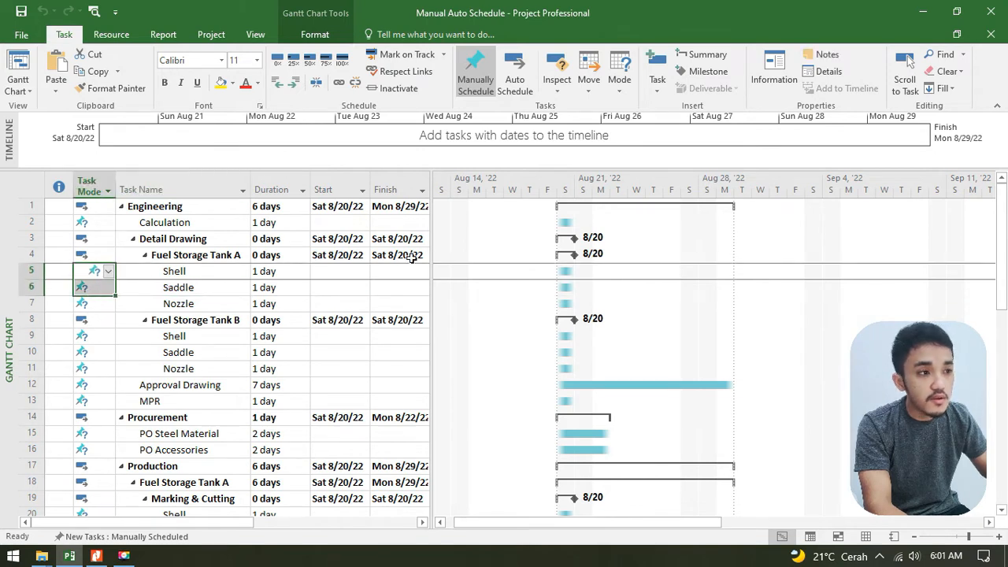
click(476, 79)
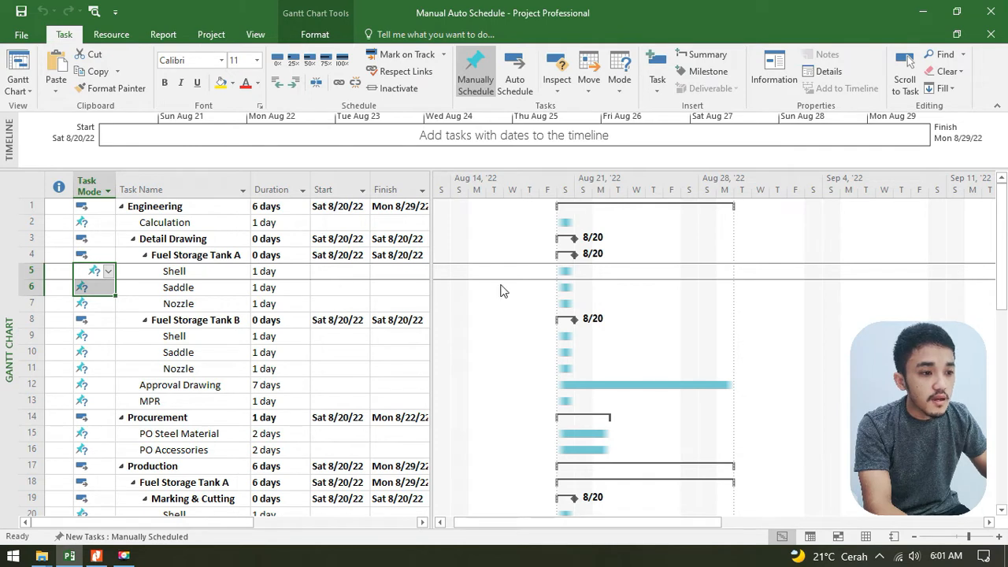
Step: Widen the task table to include the Predecessors column and set the start of Shell (task 5) to today's date, 2/24/22
drag(429, 277, 529, 282)
click(326, 277)
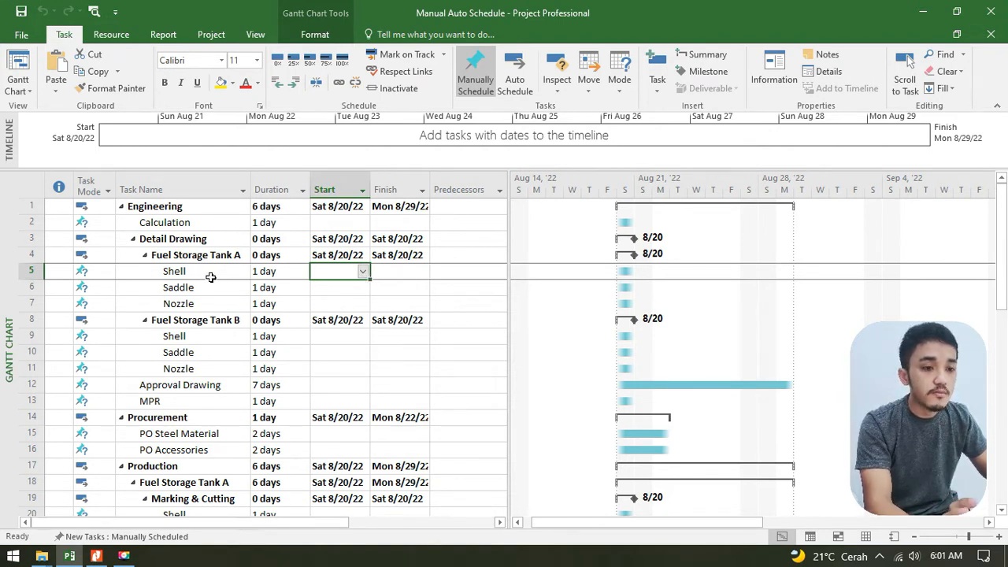
click(363, 271)
click(299, 391)
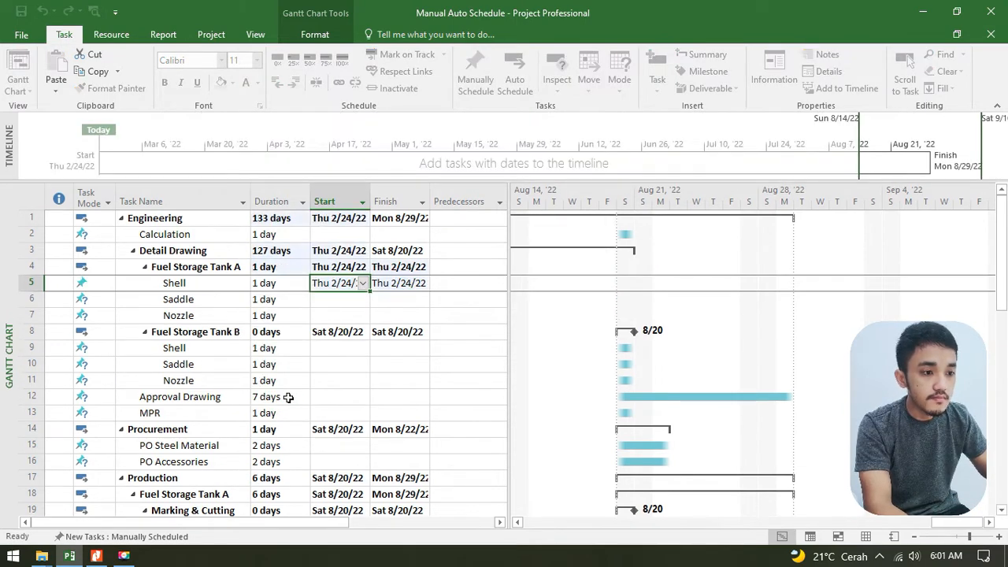
Step: Set the start date of Saddle (task 6) to Fri 2/25/22
click(218, 304)
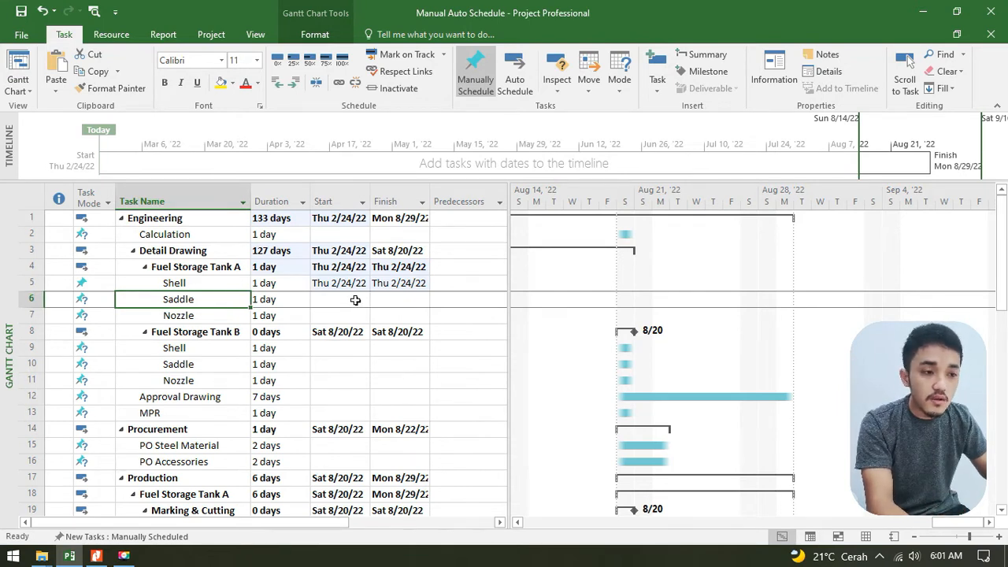
click(288, 285)
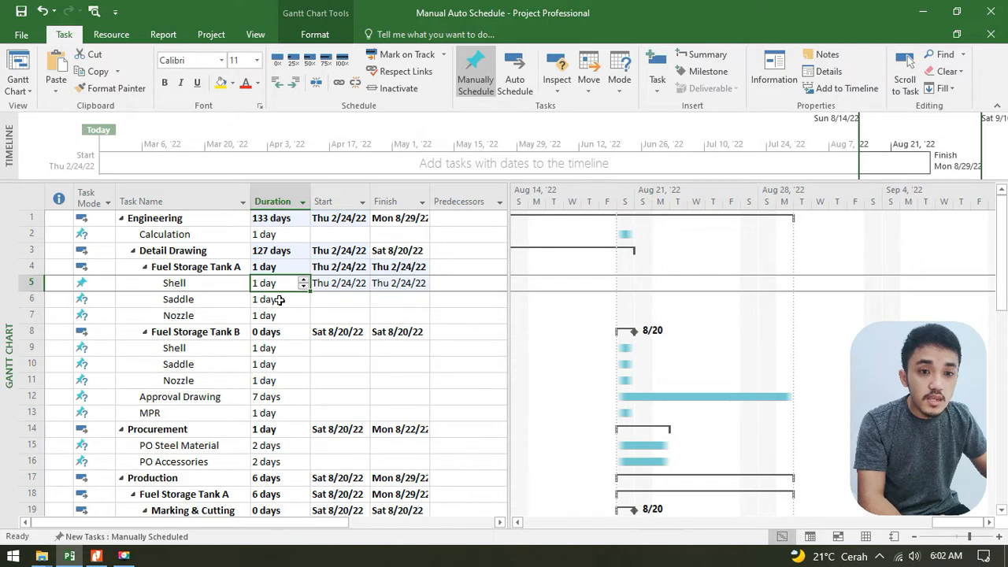
click(335, 298)
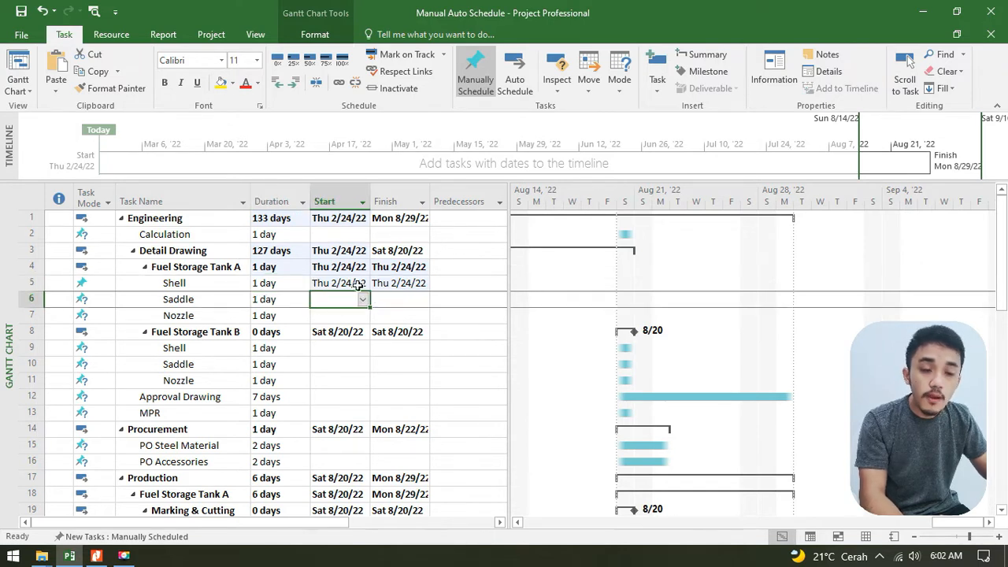
click(363, 300)
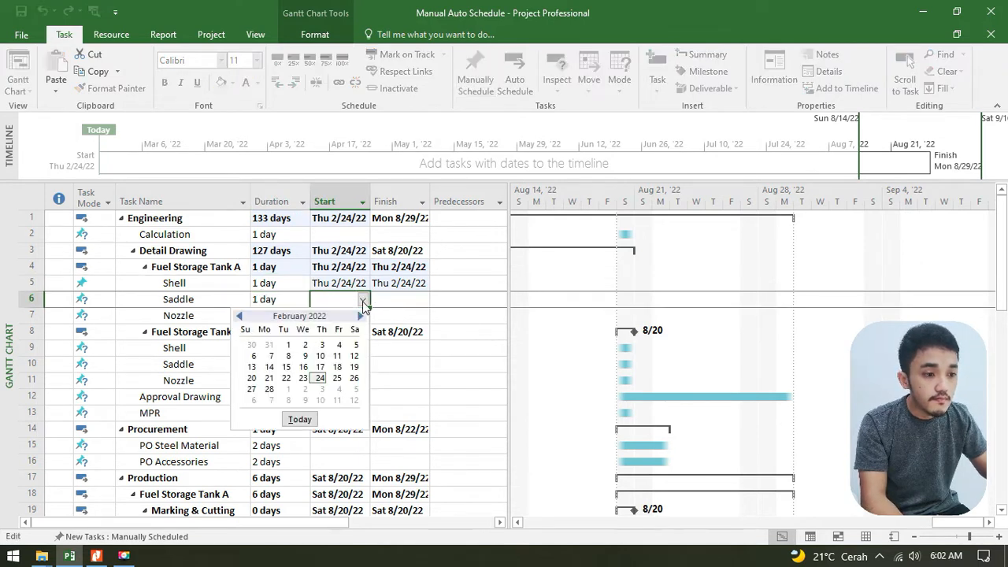
click(337, 379)
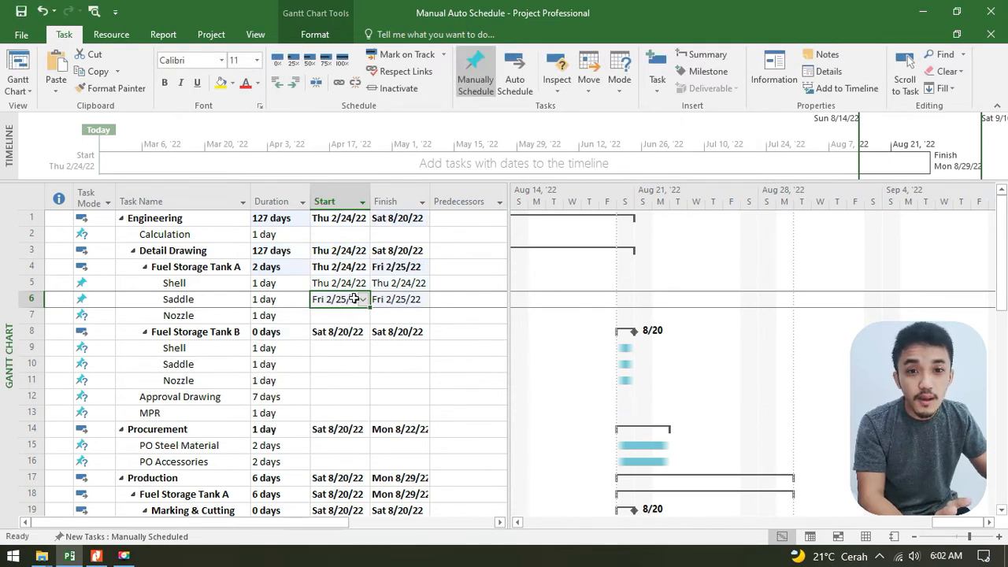
key(Down)
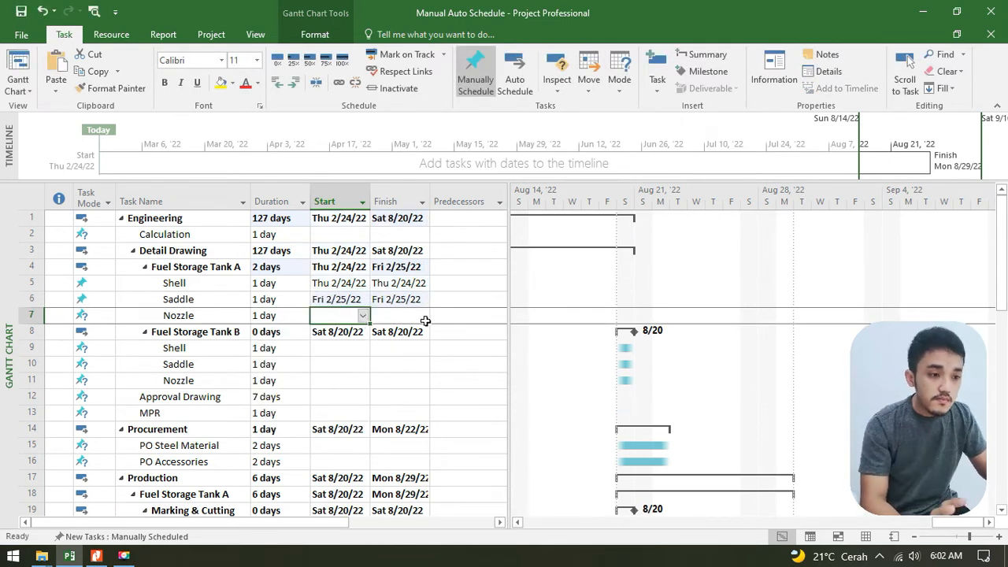
Step: Reset the start of Saddle (task 6) to today's date, 2/24/22, and enter task 5 as its predecessor
click(356, 300)
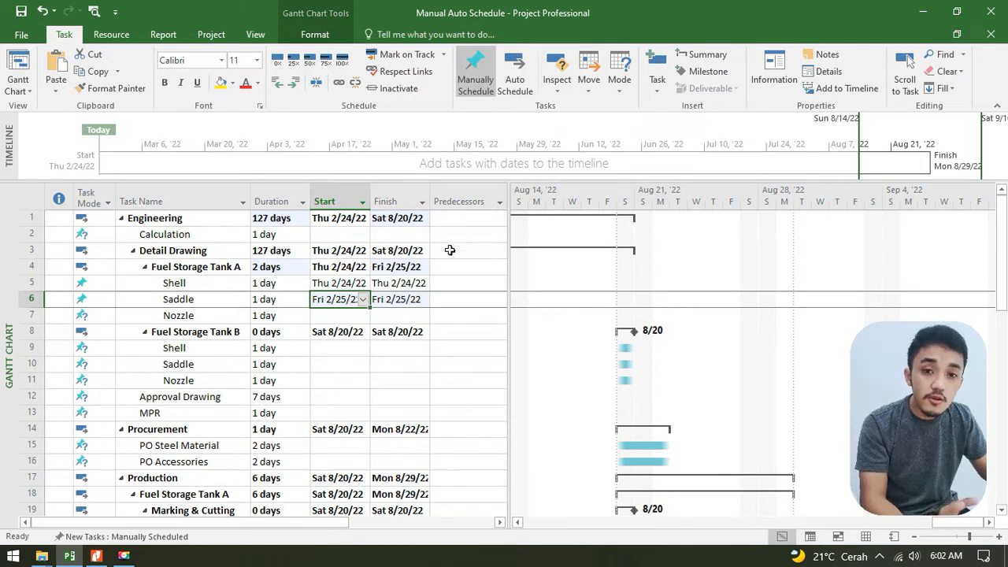
click(364, 300)
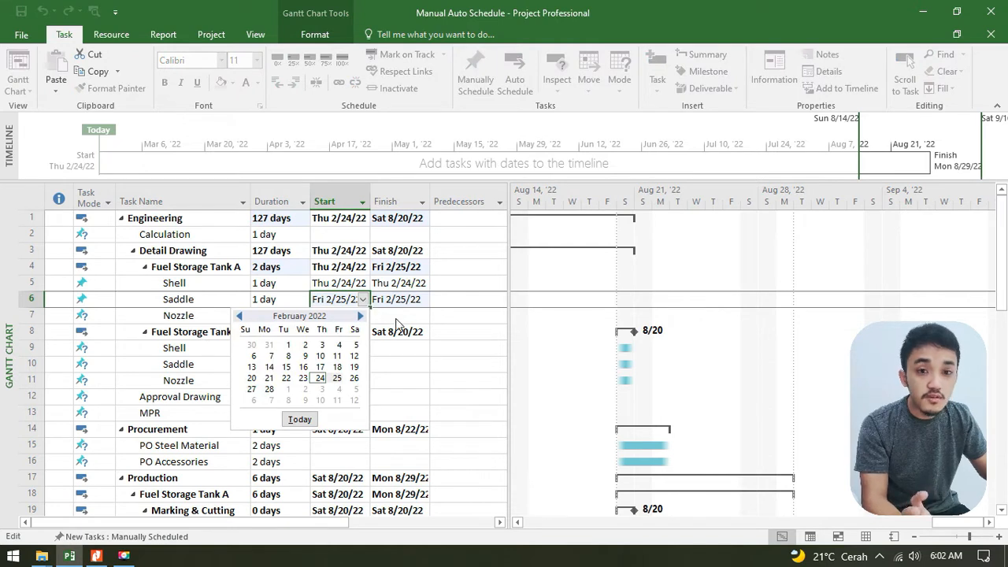
click(364, 300)
click(364, 300)
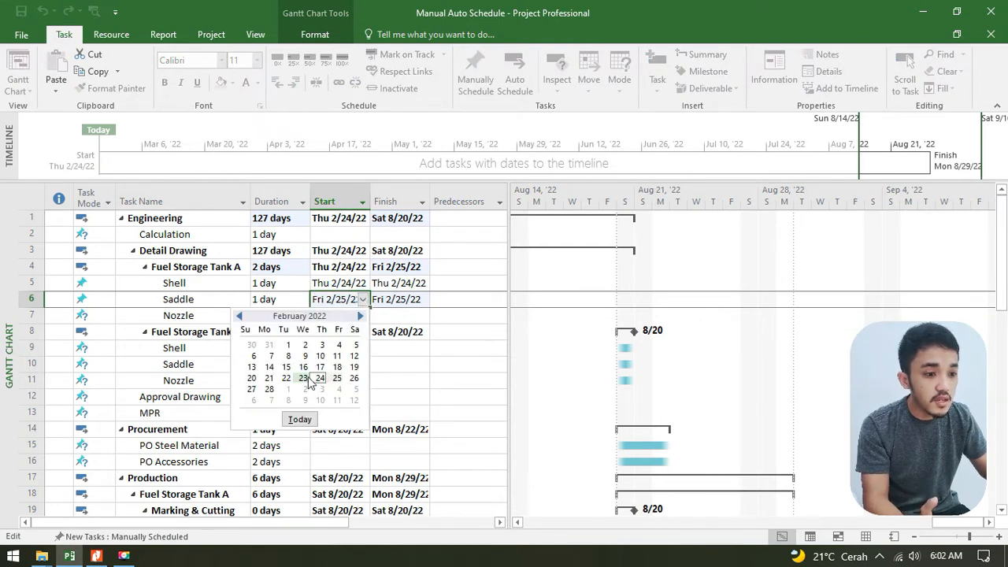
click(300, 419)
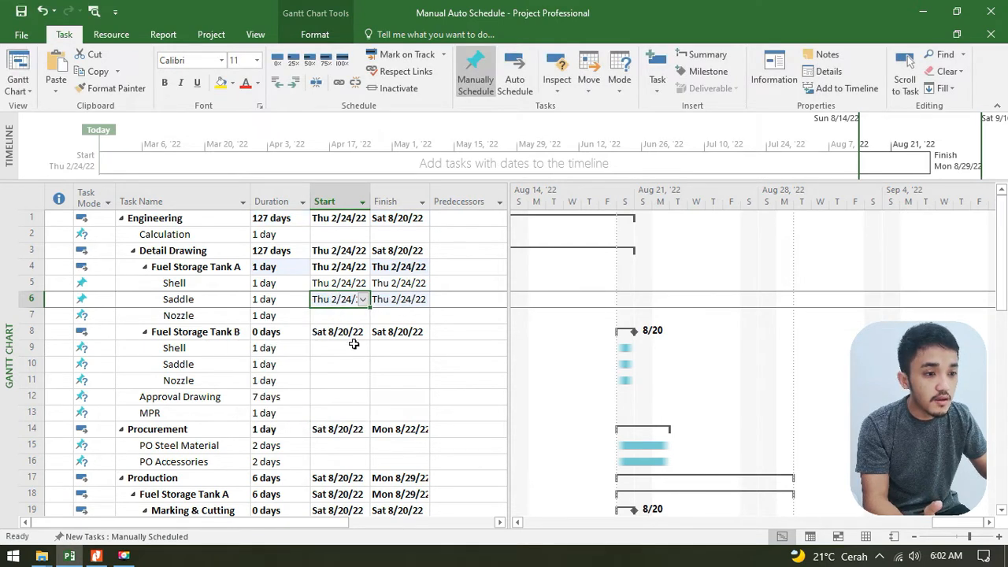
click(449, 300)
text(5)
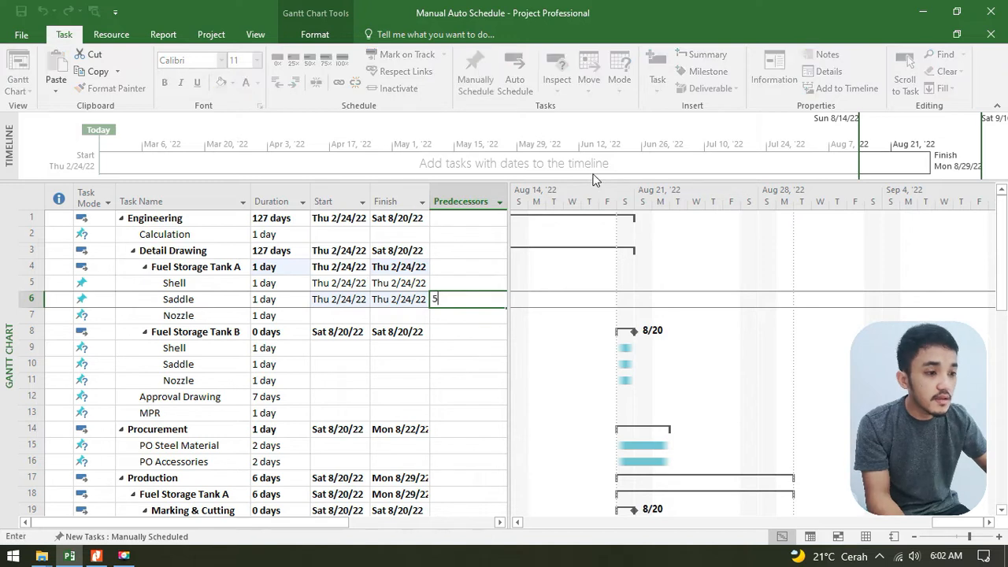
key(Return)
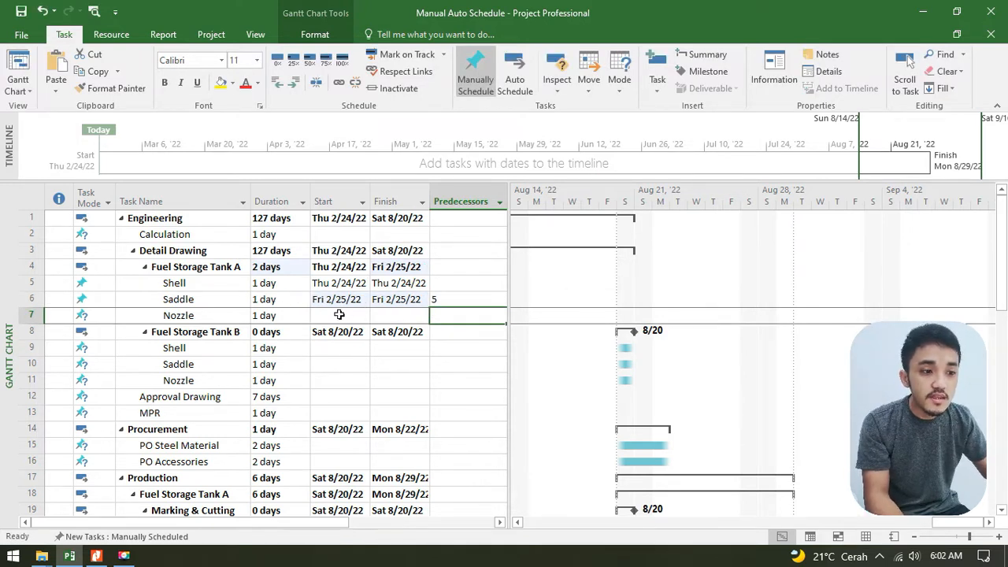
Step: Review the Shell and Saddle tasks' link, dates and task modes, and compare them with the Nozzle tasks' empty date fields
click(448, 299)
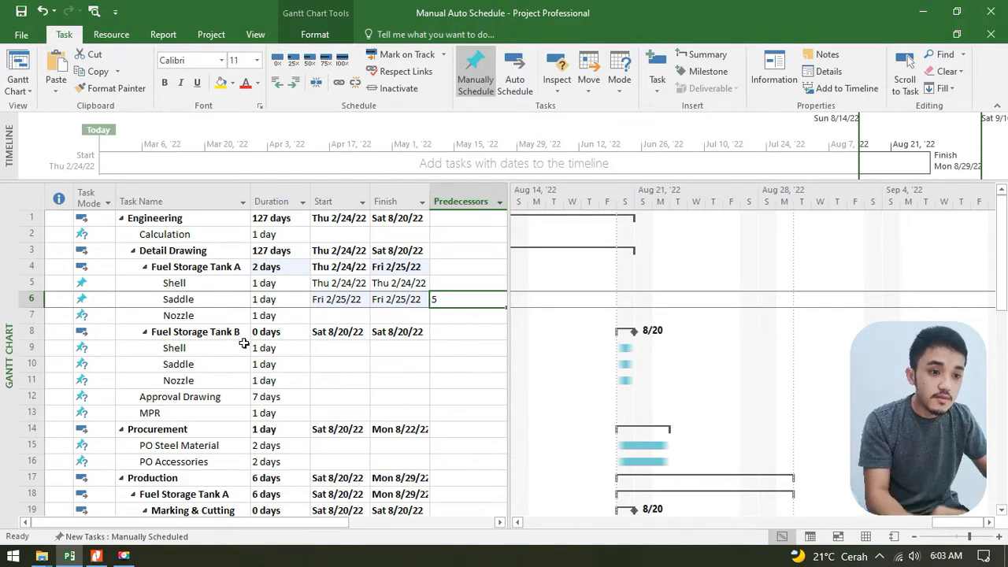
right_click(234, 284)
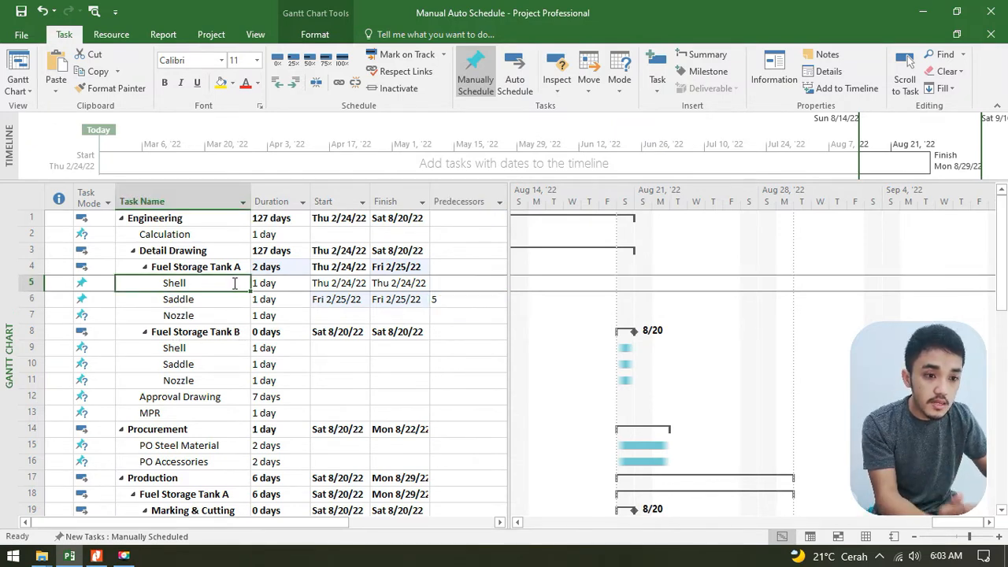
click(199, 306)
click(211, 299)
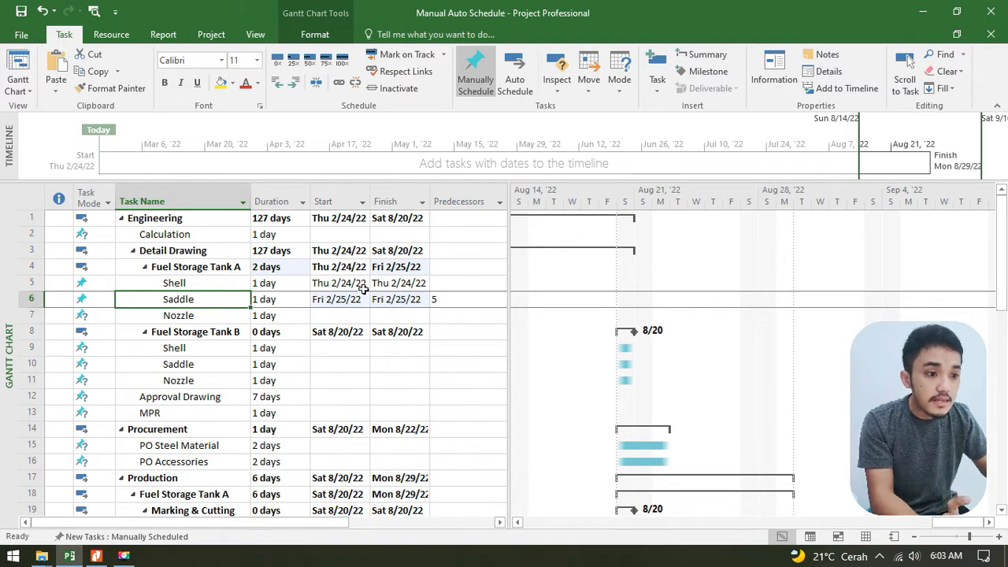
drag(100, 284, 94, 307)
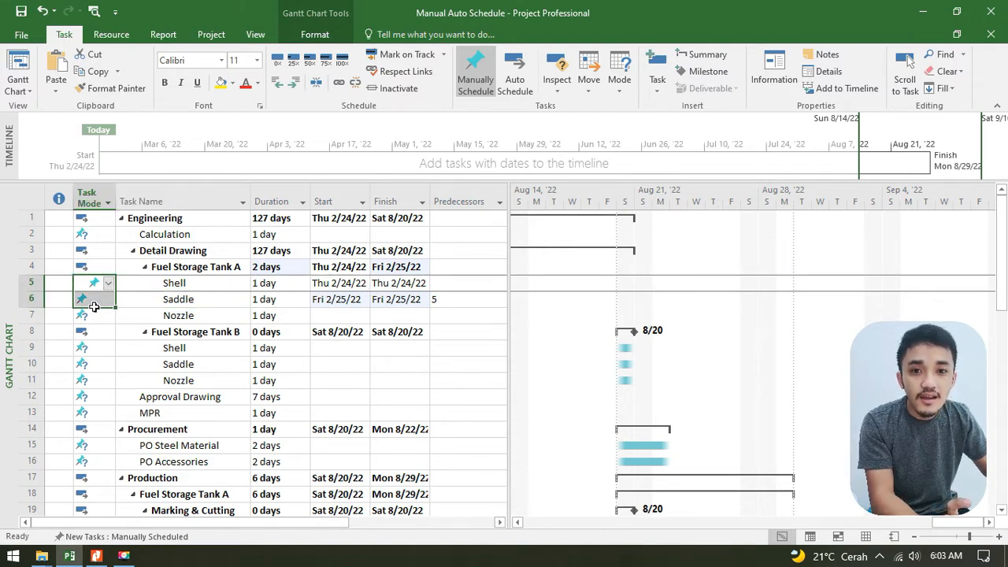
click(143, 304)
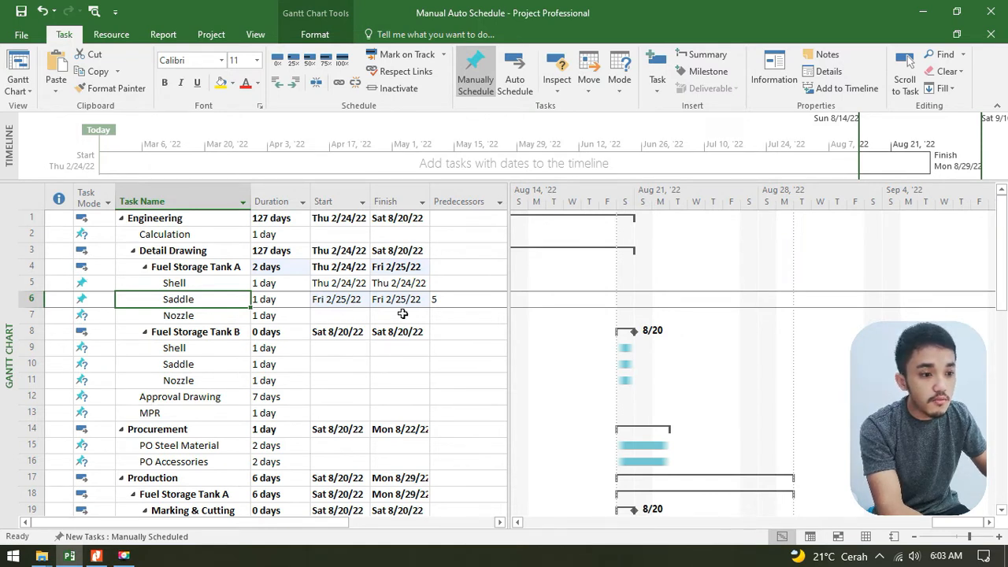
drag(359, 315, 386, 318)
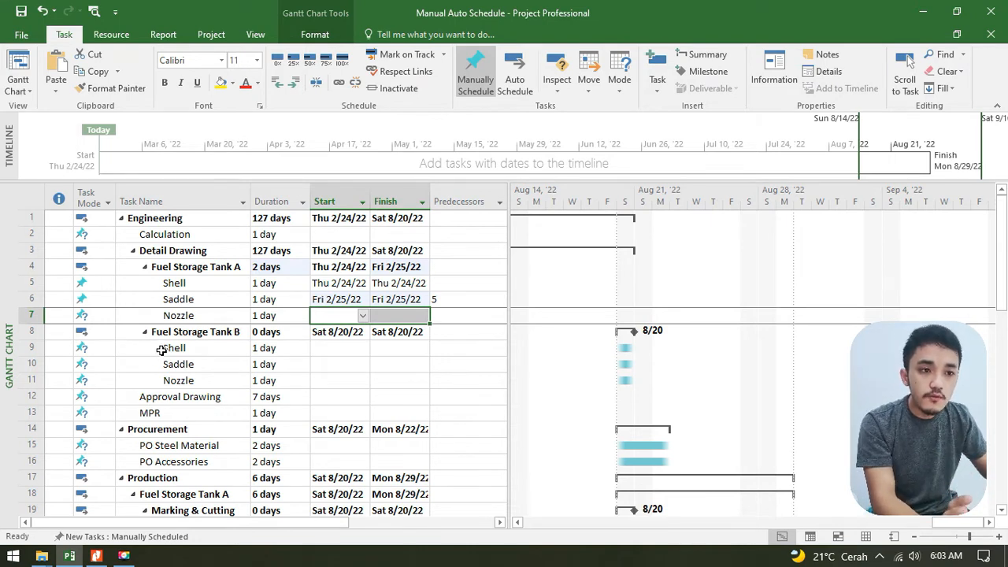
click(234, 377)
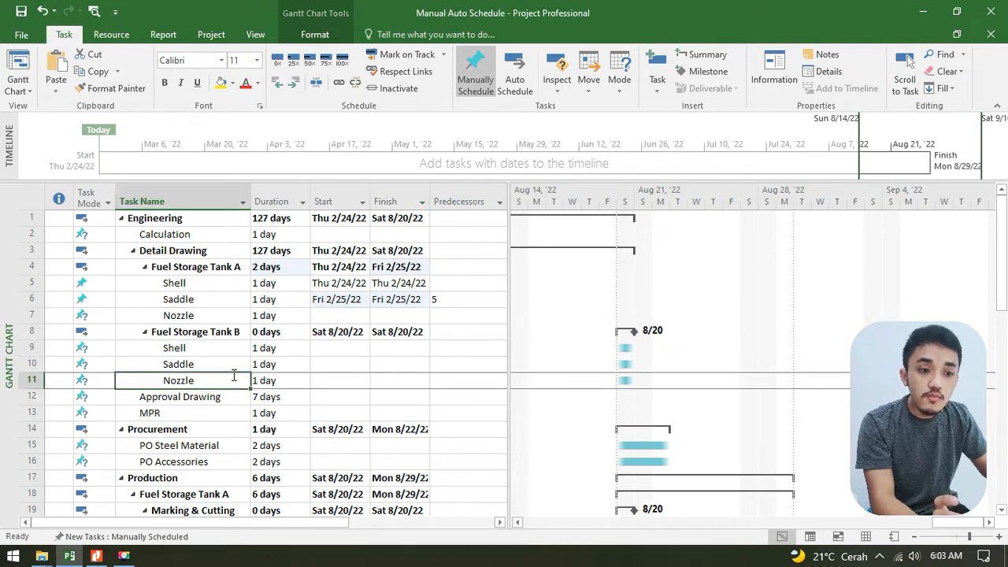
Step: Insert a new task above Fuel Storage Tank B in Detail Drawing, and delete it again
right_click(32, 332)
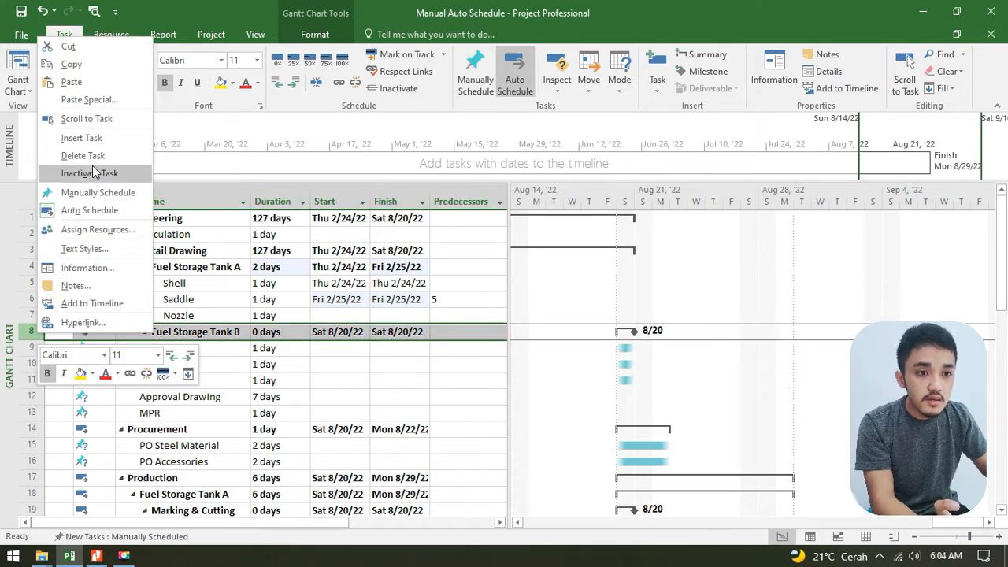
click(100, 140)
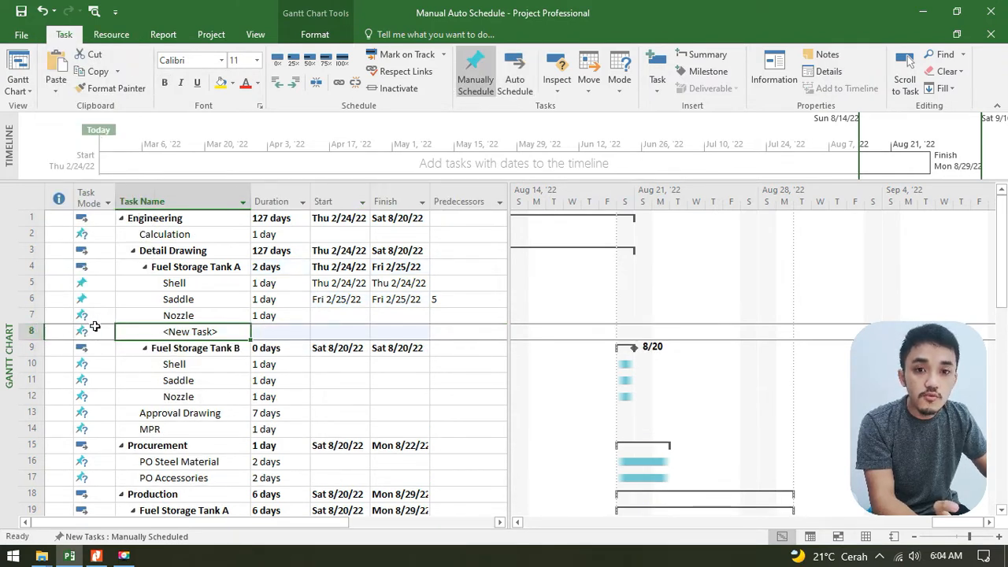
click(30, 330)
key(Delete)
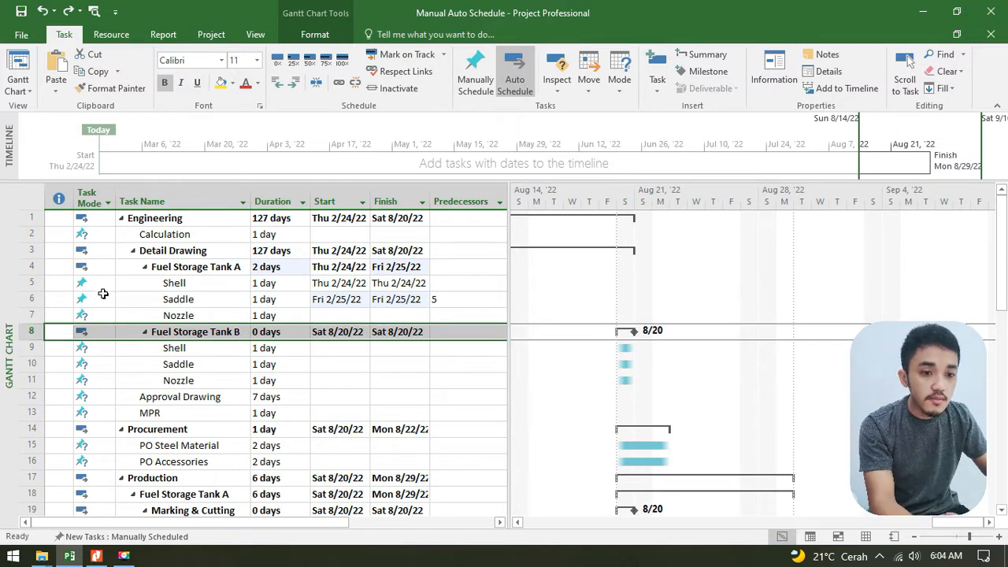
Step: Set the duration of Fuel Storage Tank A's Shell (task 5) to 4 days
click(198, 283)
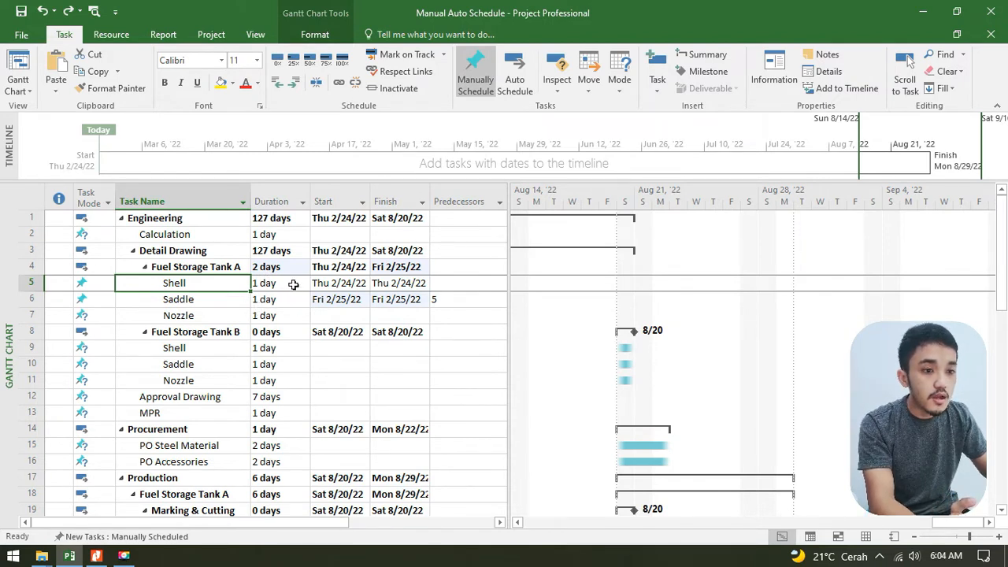
click(297, 283)
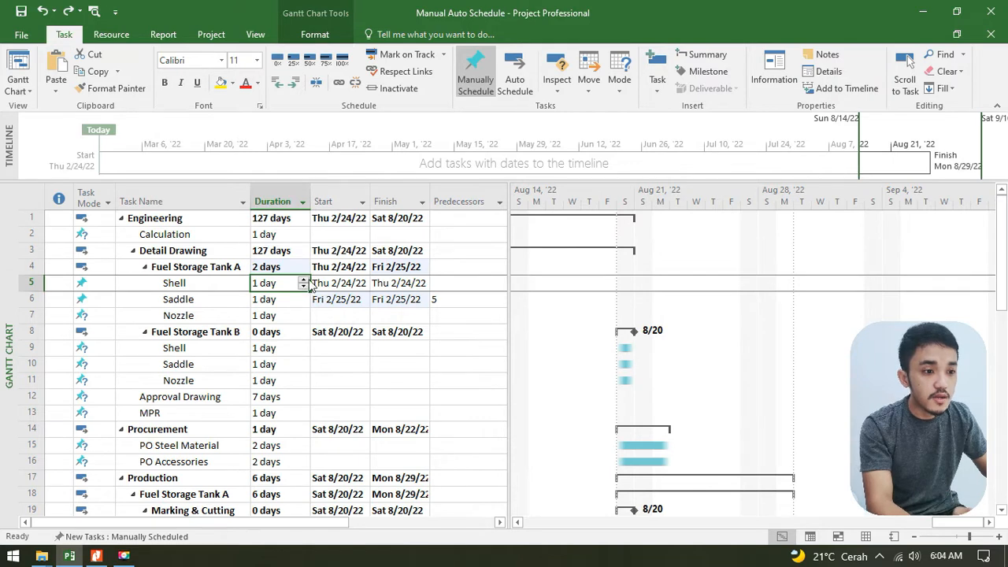
click(303, 280)
click(304, 280)
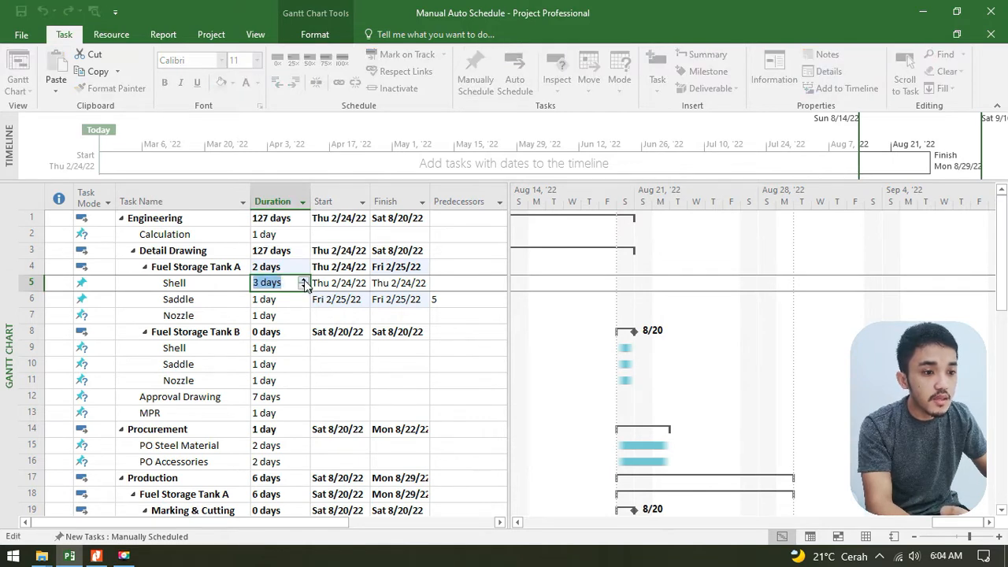
click(355, 312)
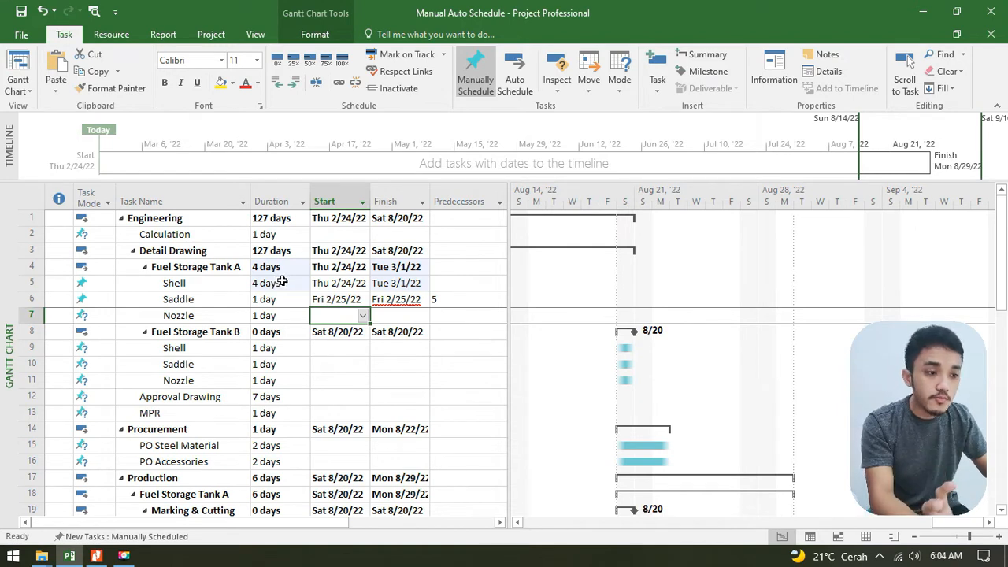
Step: Compare the Shell's finish date (task 5) with the linked Saddle's dates (task 6), viewing the Saddle's start calendar without picking a date
click(409, 288)
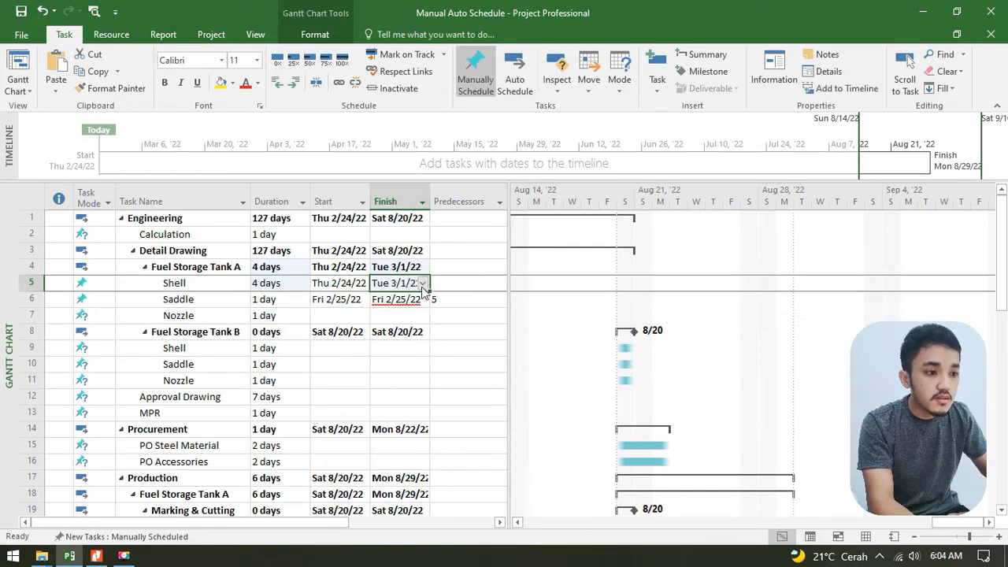
click(197, 299)
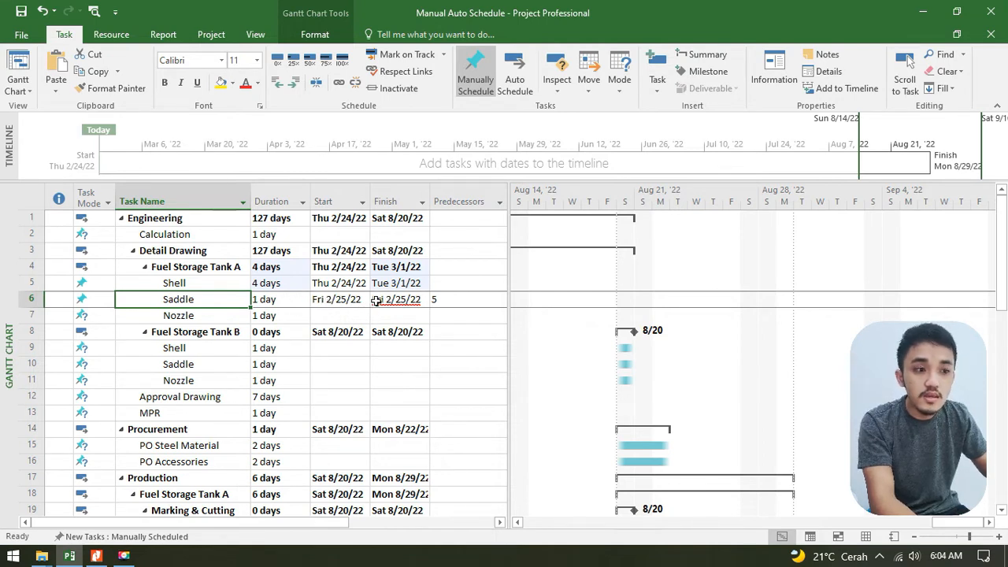
click(347, 304)
click(364, 299)
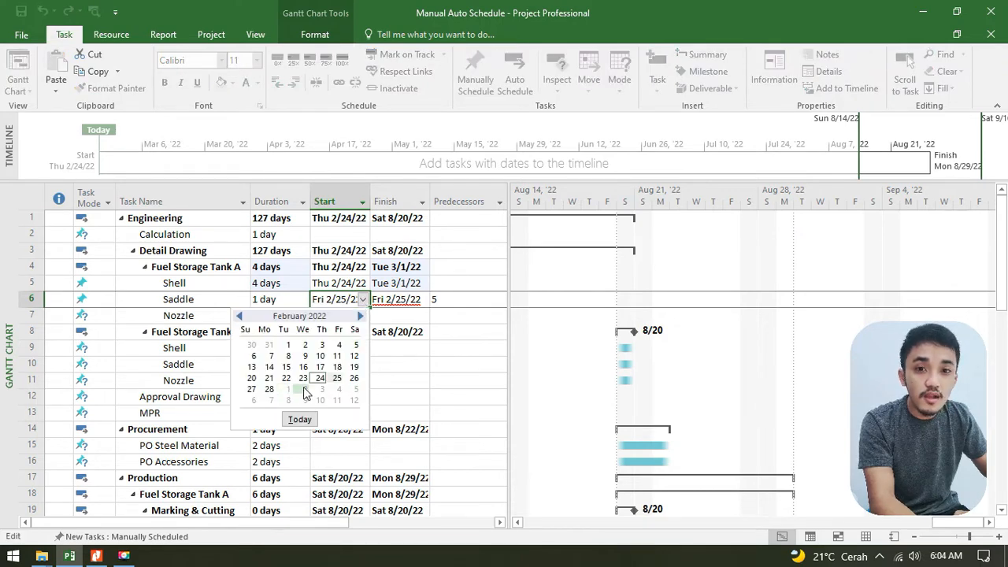
click(457, 334)
click(394, 315)
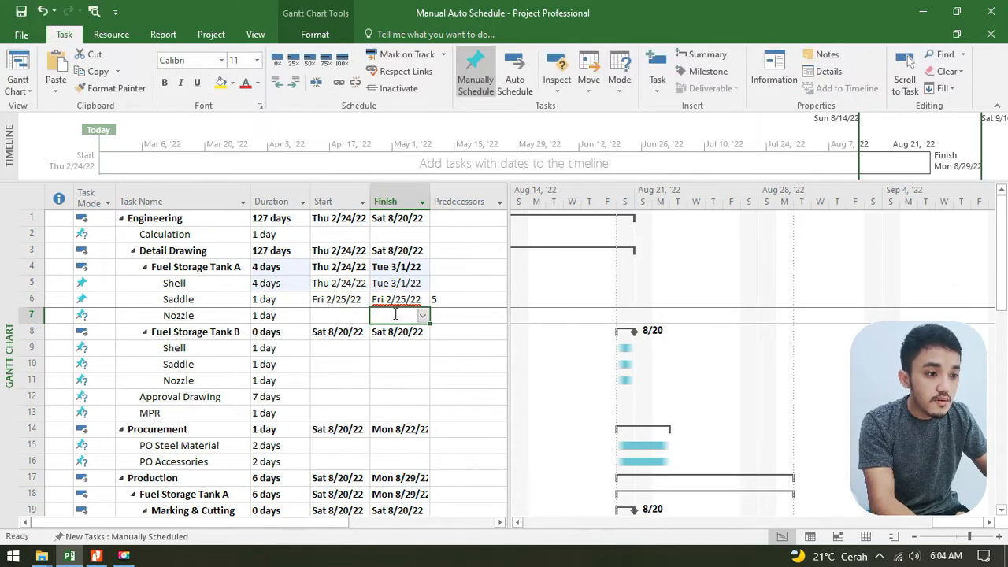
Step: Clear the predecessor of Saddle (task 6) and re-enter task 5 as its predecessor
click(461, 299)
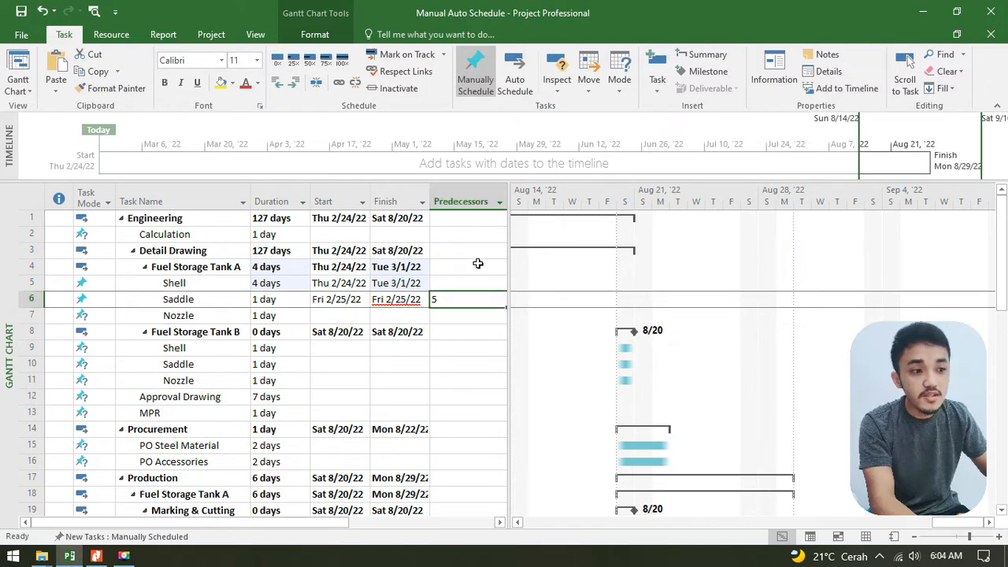
key(Delete)
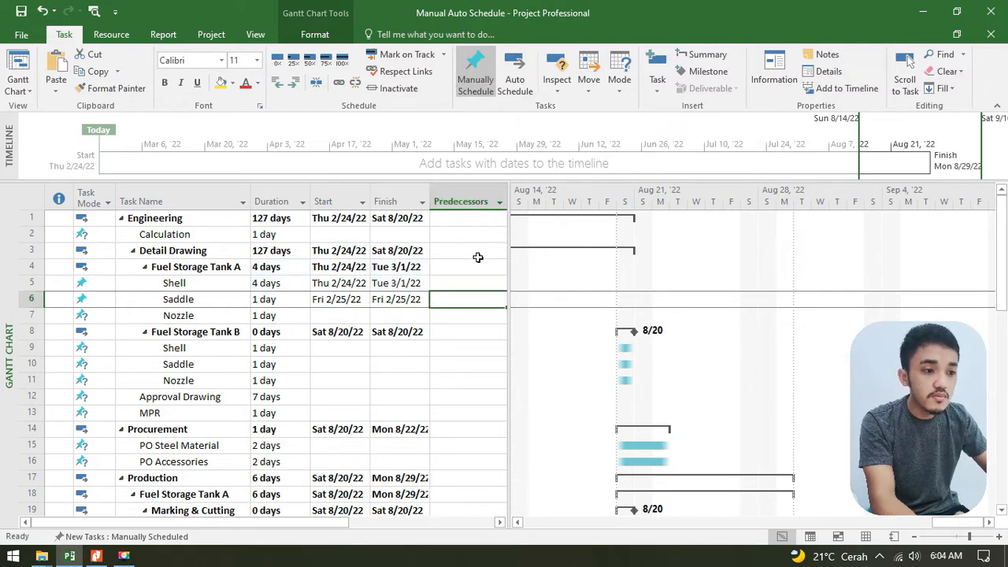
text(5)
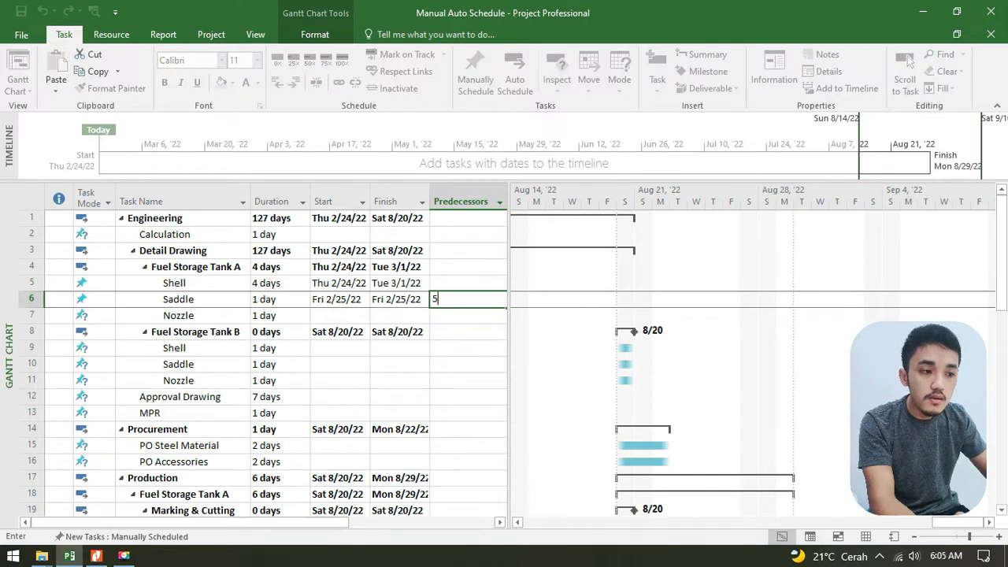
key(Return)
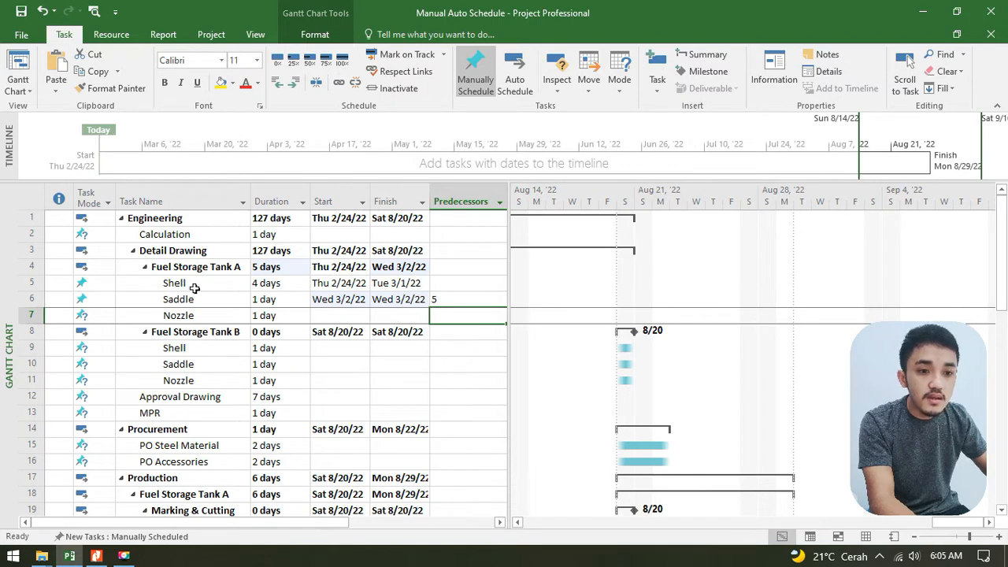
click(449, 299)
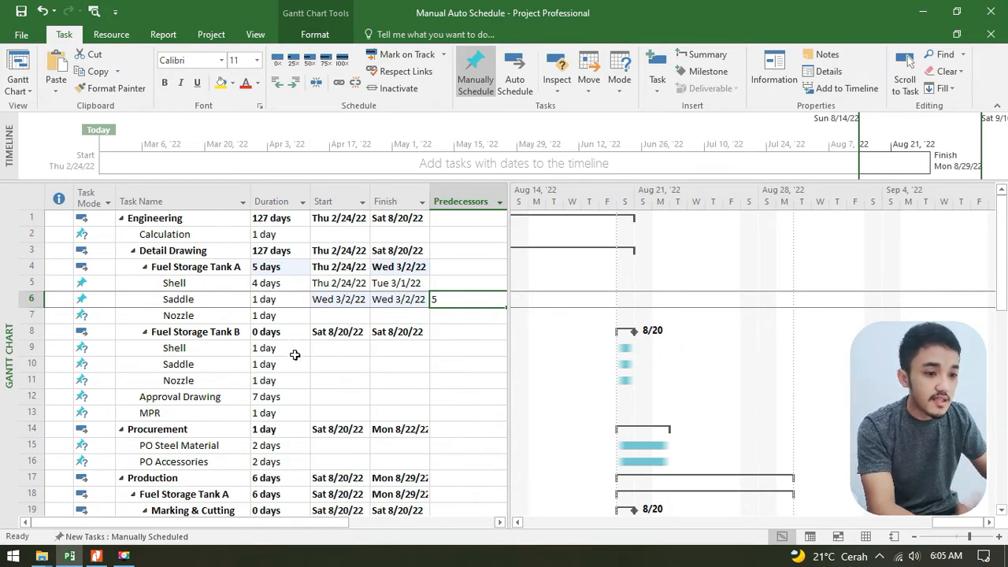
Step: Switch Fuel Storage Tank B's Shell and Saddle (tasks 9 and 10) to Auto Schedule
click(342, 397)
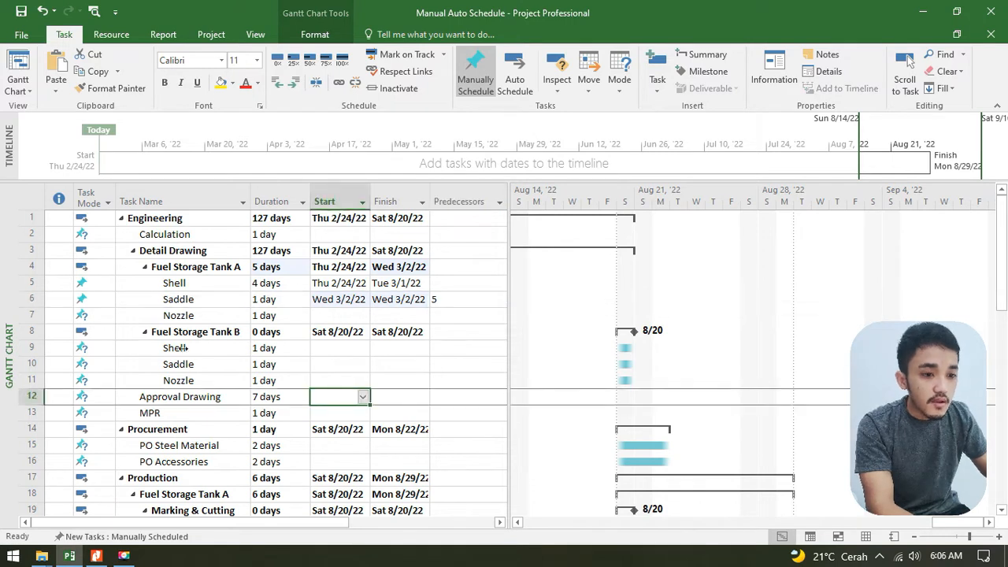
mouse_move(211, 351)
mouse_down()
mouse_move(218, 368)
mouse_move(178, 364)
mouse_up()
click(337, 350)
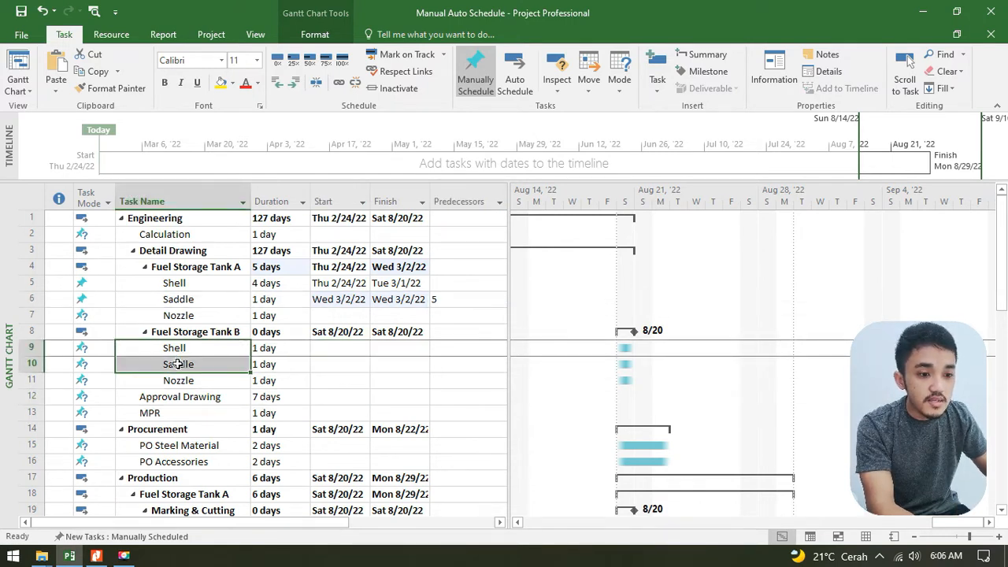
click(514, 79)
Step: Set the start of Fuel Storage Tank B's Shell (task 9) to today's date, 2/24/22
click(338, 348)
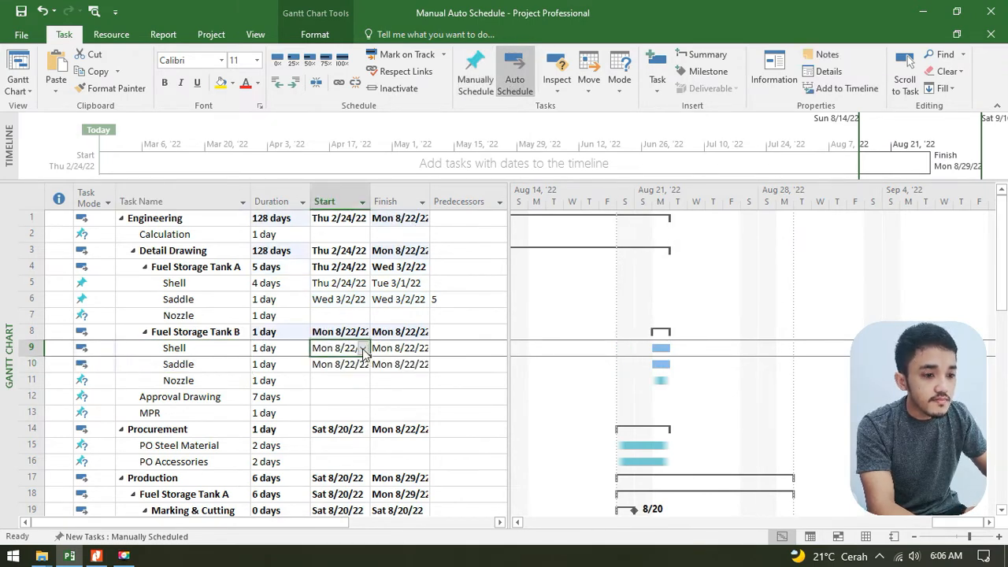
click(370, 348)
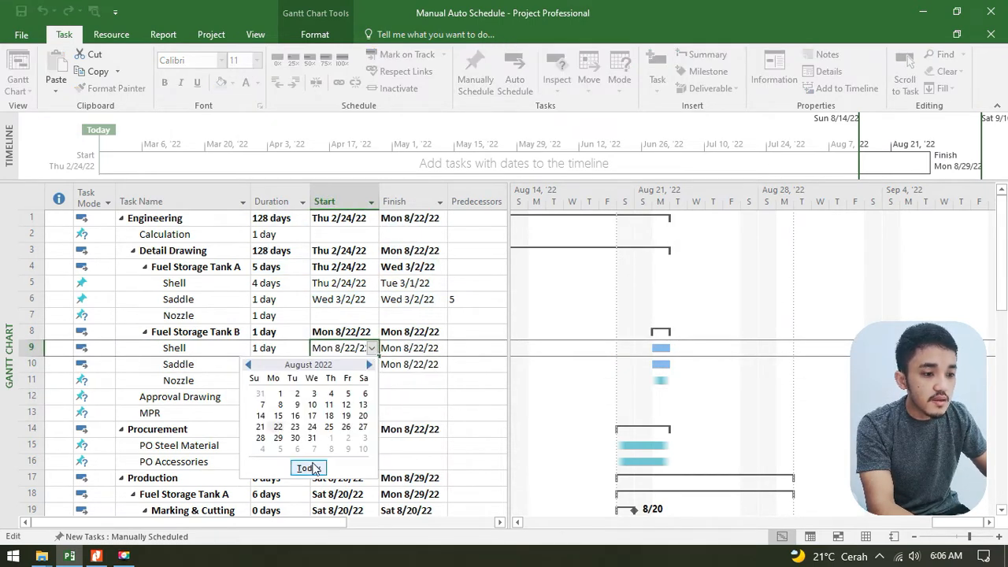
click(307, 468)
click(448, 319)
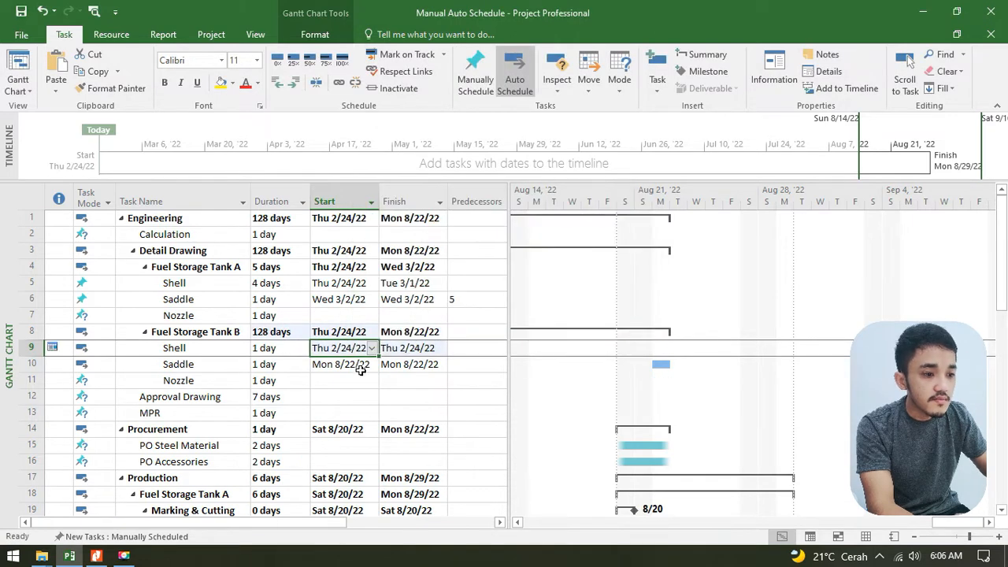
Step: Set the start of Saddle (task 10) to today's date, 2/24/22, accepting a start before the project start date
click(359, 369)
click(370, 364)
click(307, 483)
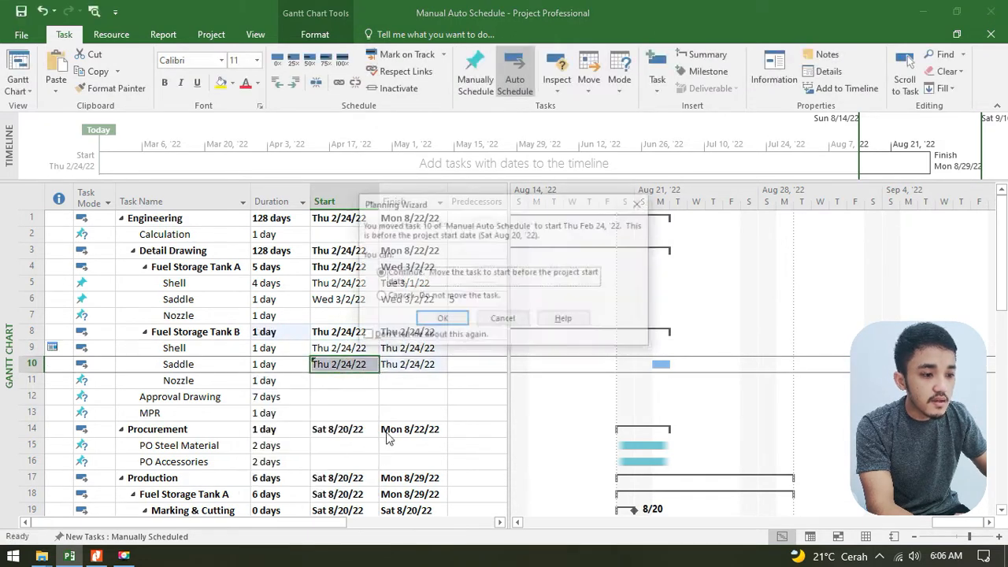
click(443, 318)
click(401, 382)
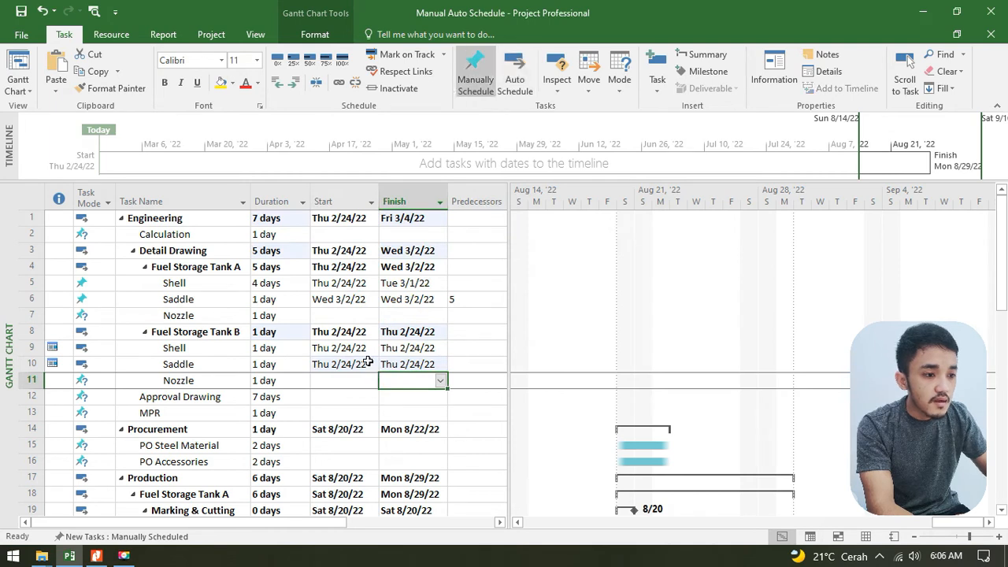
Step: Enter task 5 as the predecessor of Fuel Storage Tank B's Saddle (task 10)
drag(364, 350, 366, 370)
click(466, 349)
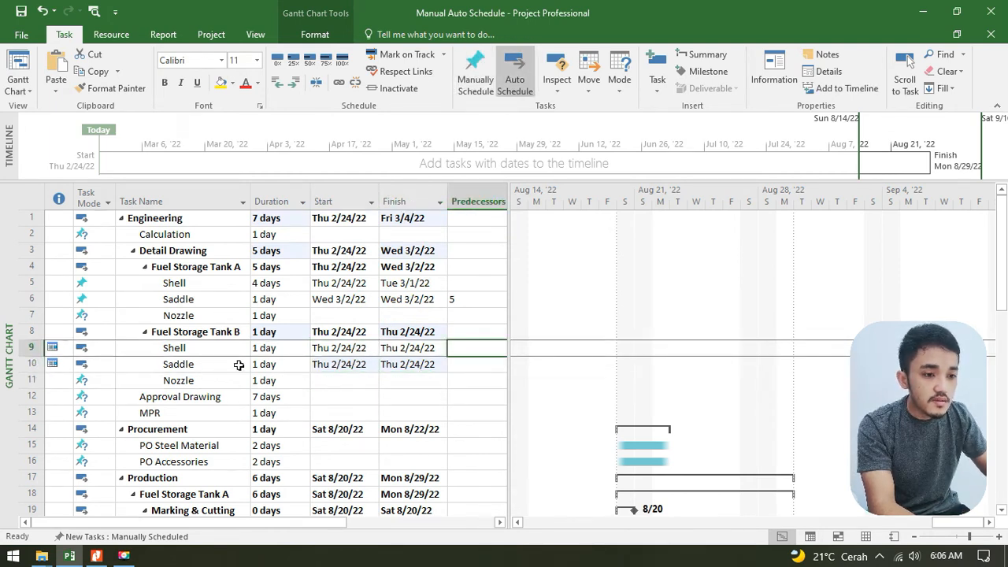
click(459, 362)
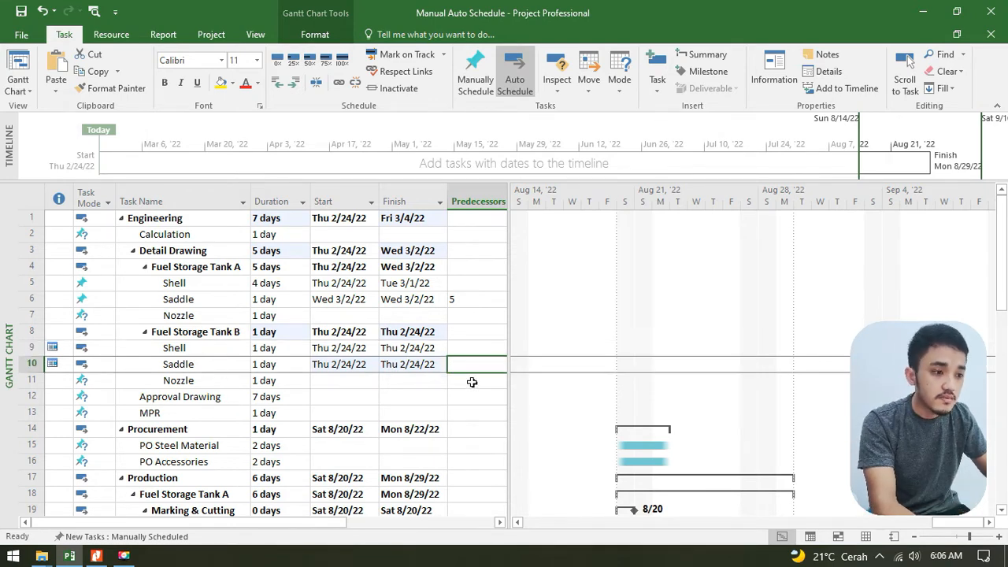
text(5)
key(Return)
Step: Change the predecessor of Saddle (task 10) to task 9
click(448, 367)
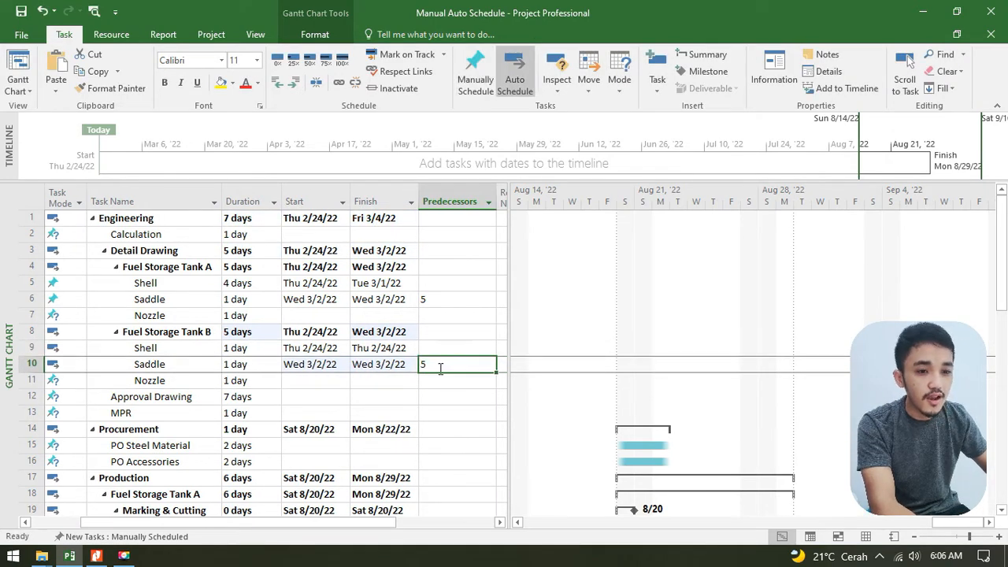
text(9)
key(Return)
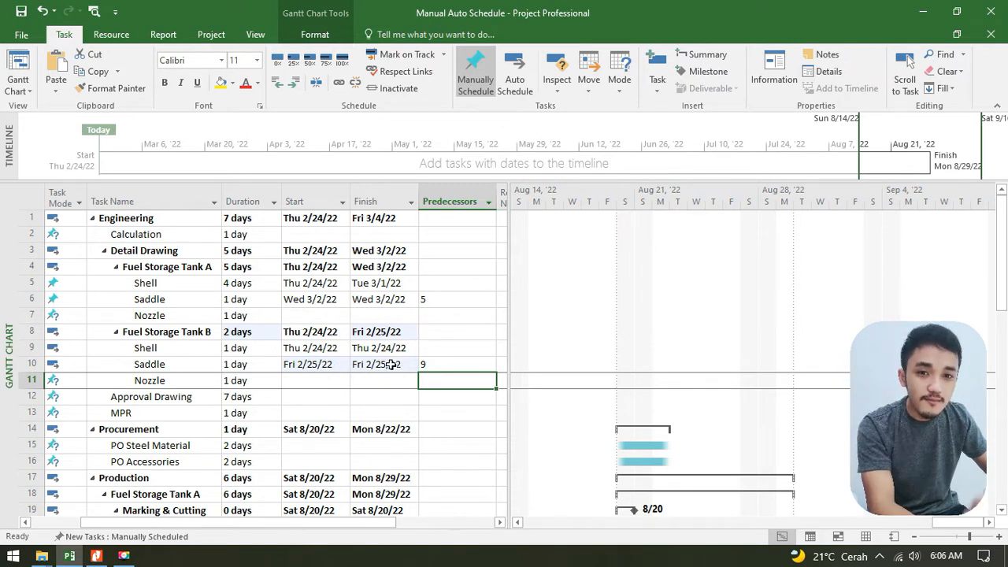
Step: Set the duration of Fuel Storage Tank B's Shell (task 9) to 4 days
click(239, 348)
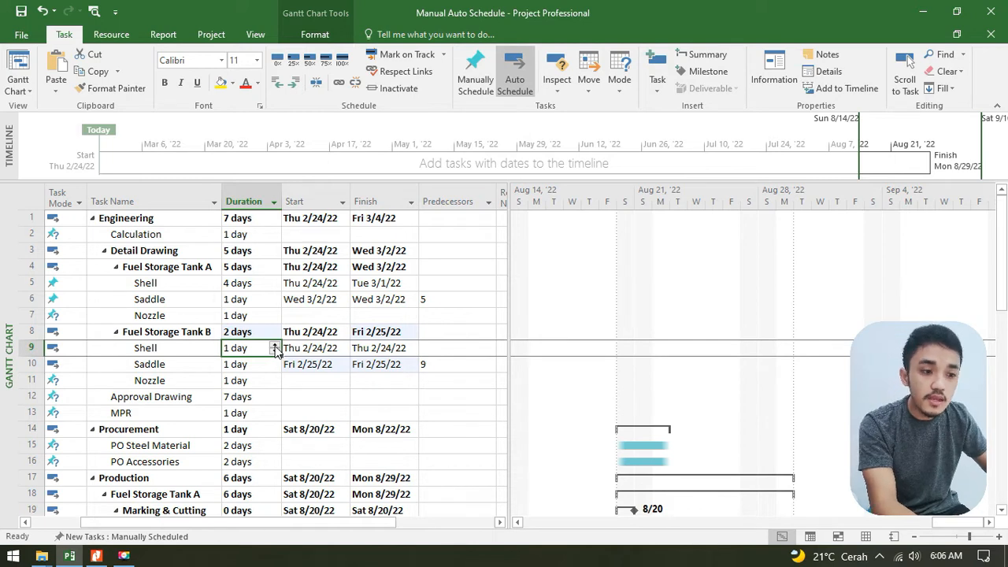
click(275, 345)
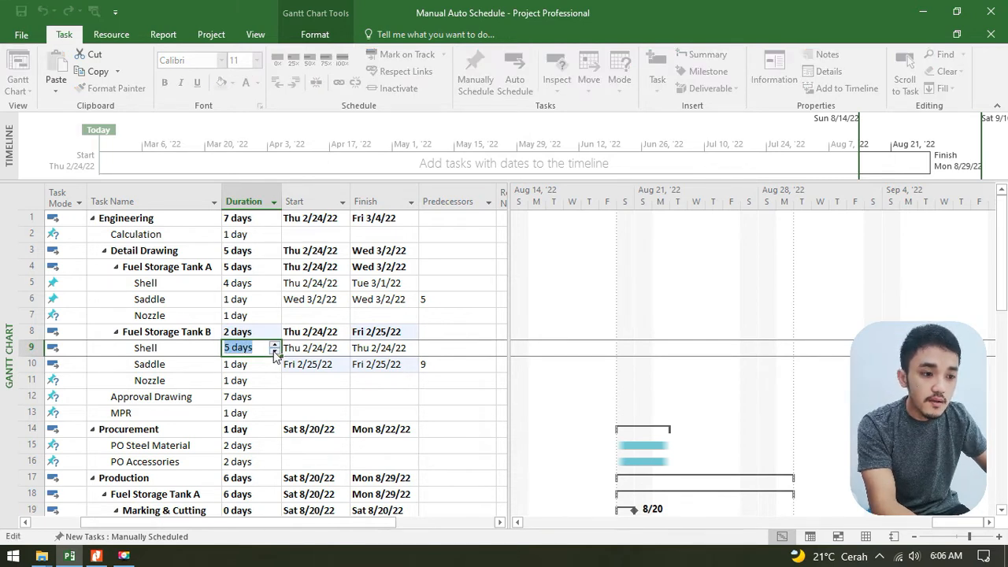
click(275, 351)
key(Return)
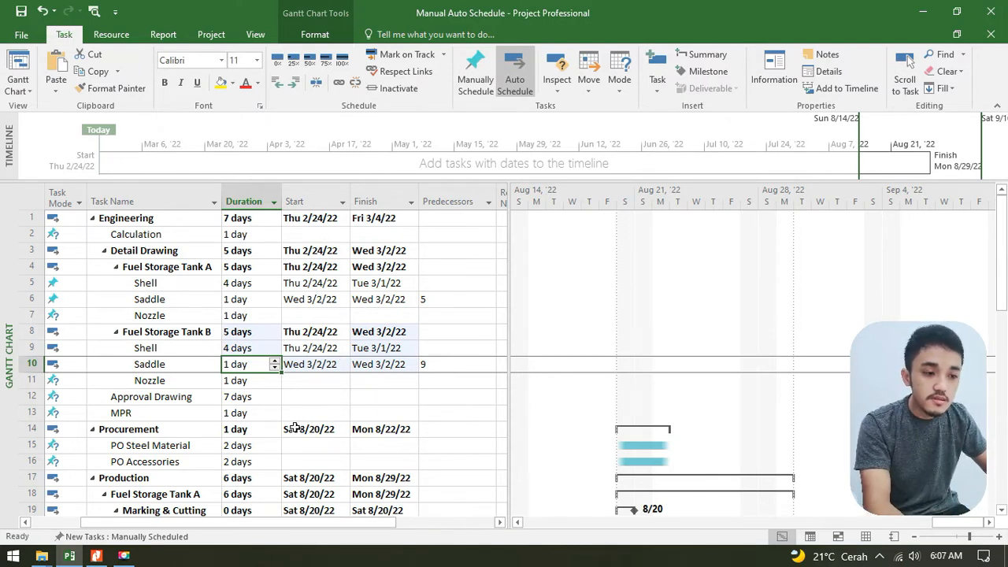
Step: Clear the predecessors of both Detail Drawing Saddle tasks, task 10 and task 6
click(445, 362)
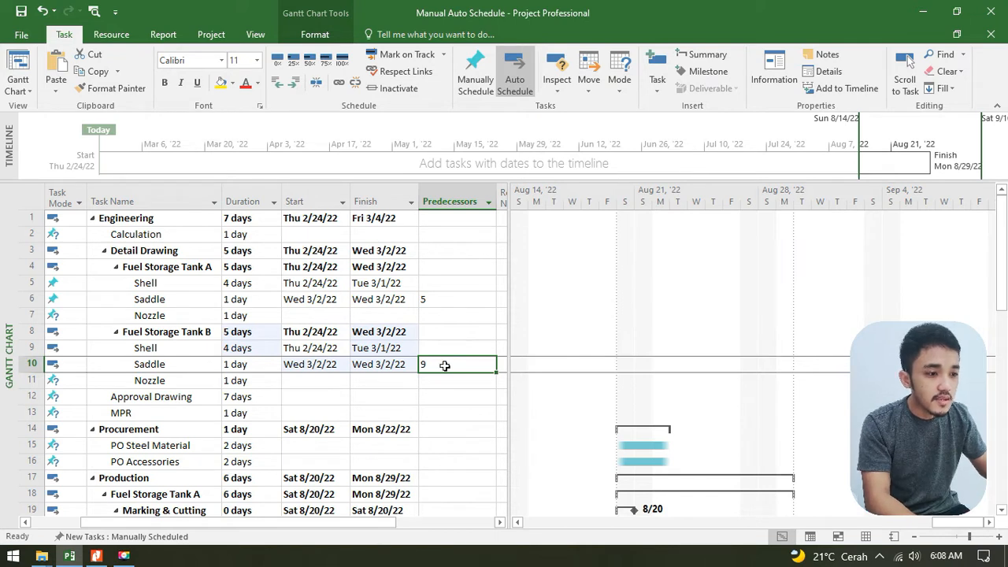
key(Delete)
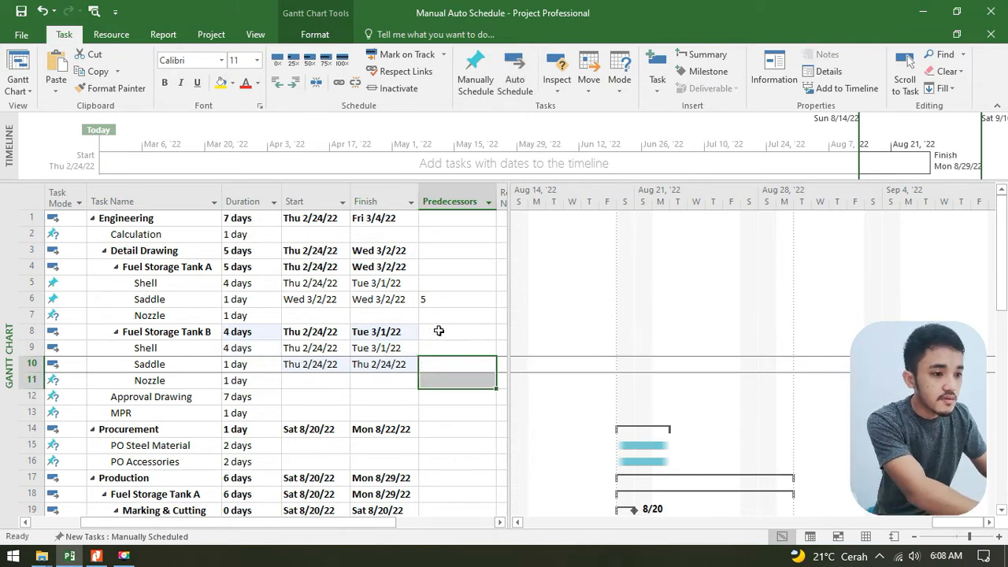
click(439, 304)
key(Delete)
click(374, 402)
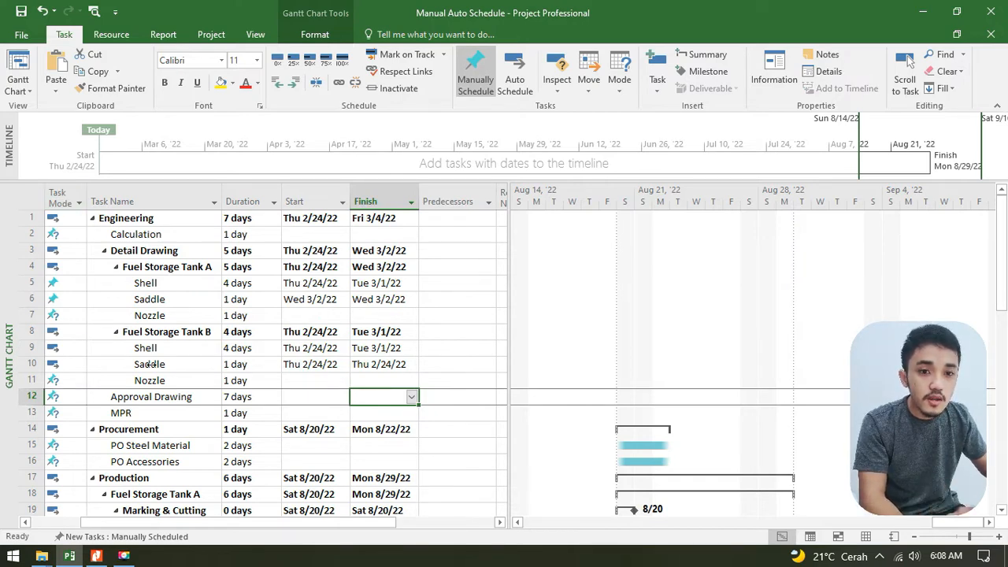
Step: Switch the task mode of every task in the project to Auto Schedule
scroll(152, 366, down, 15)
scroll(152, 365, up, 15)
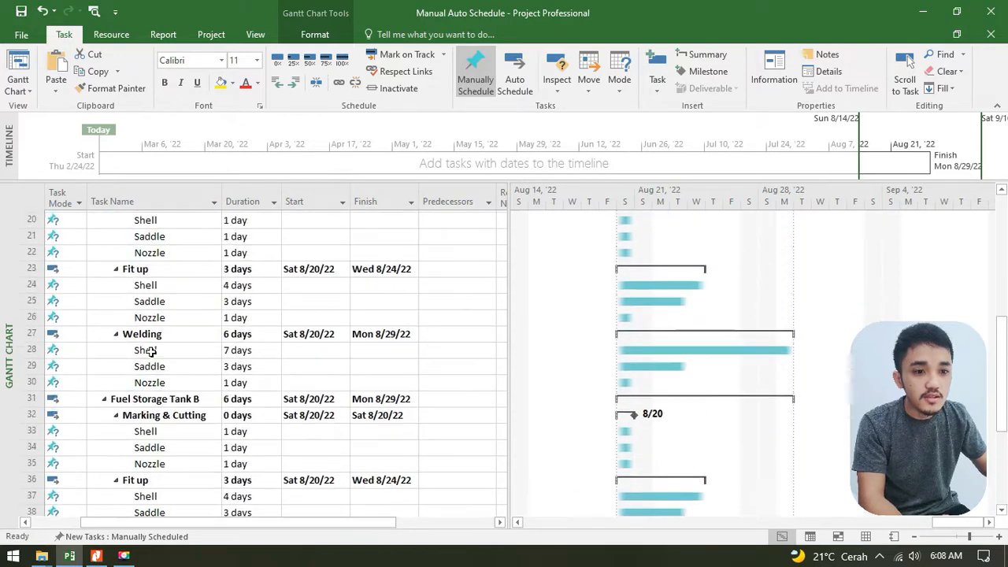
click(58, 197)
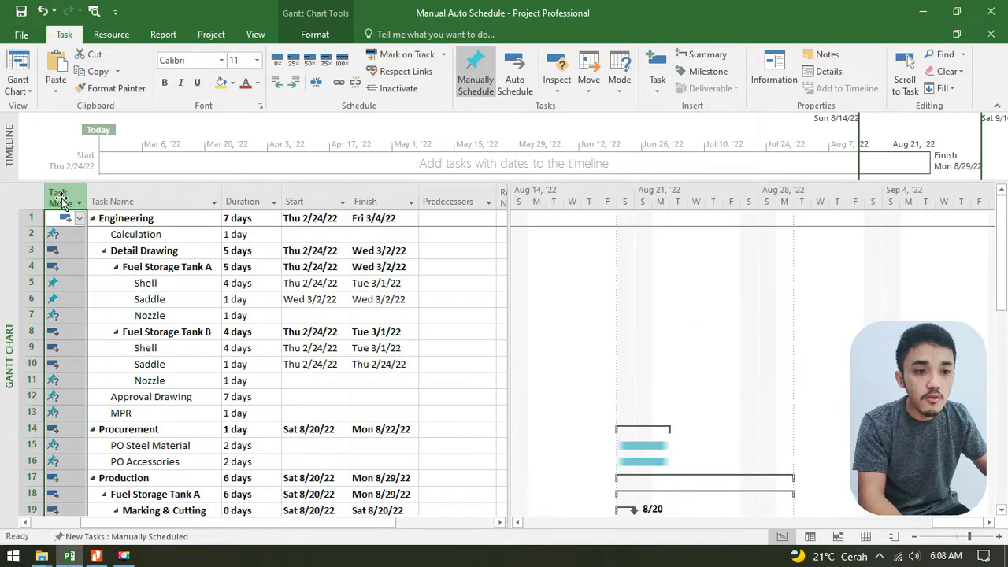
click(517, 73)
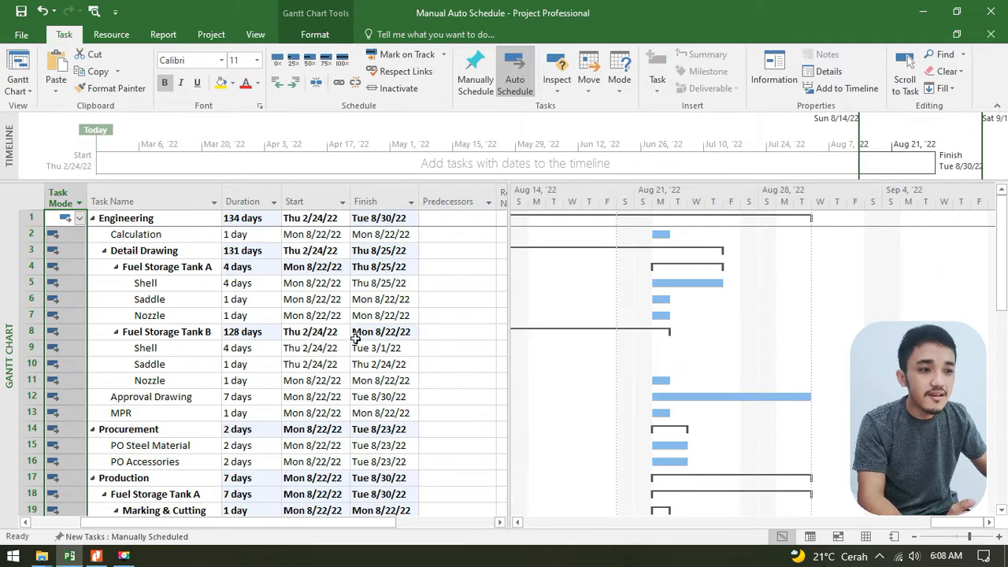
Step: Examine the rescheduled start and finish dates, and the constraint indicators on Fuel Storage Tank B's Shell and Saddle (tasks 9 and 10)
scroll(166, 418, down, 4)
scroll(353, 407, up, 4)
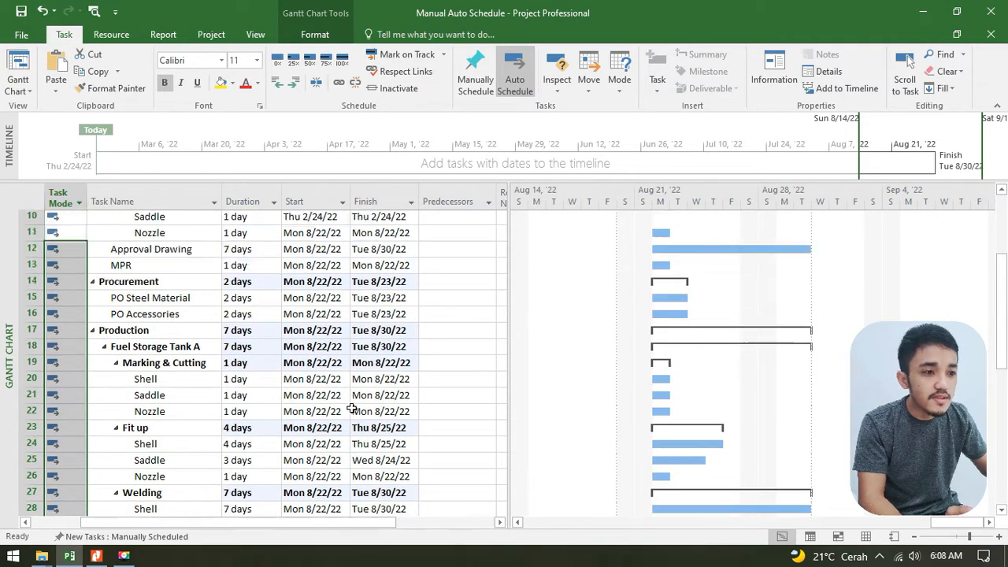
scroll(207, 401, down, 4)
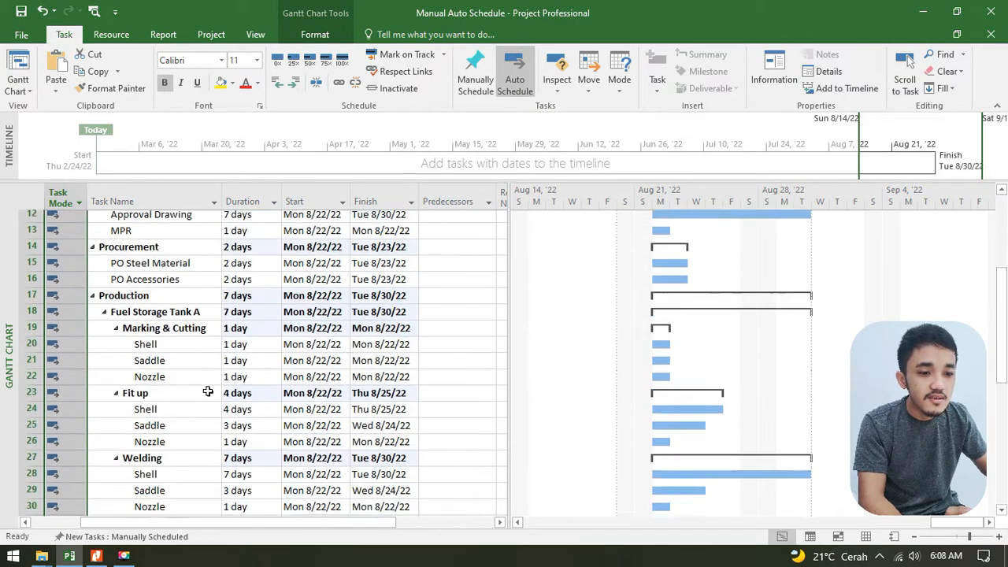
scroll(381, 359, up, 4)
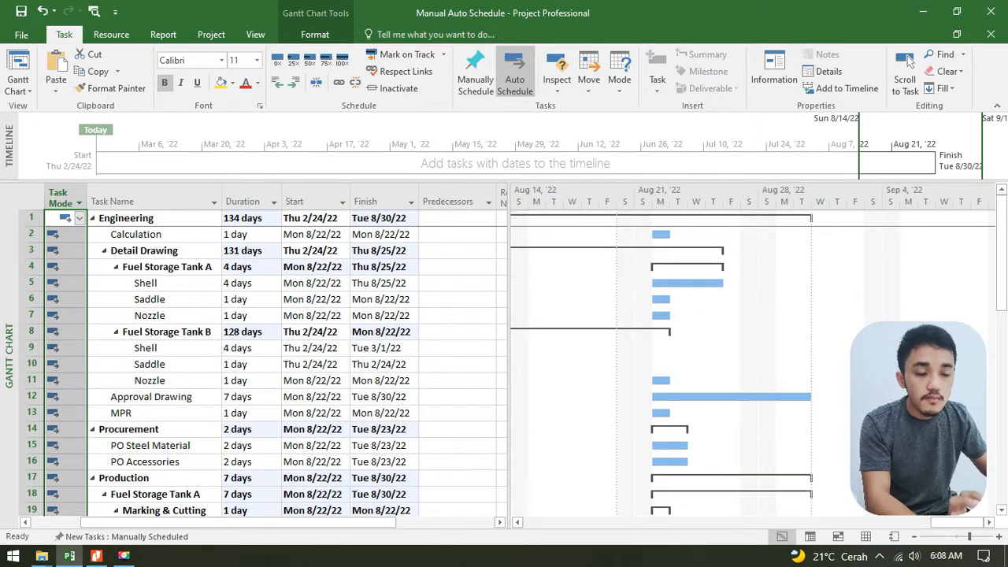
click(327, 286)
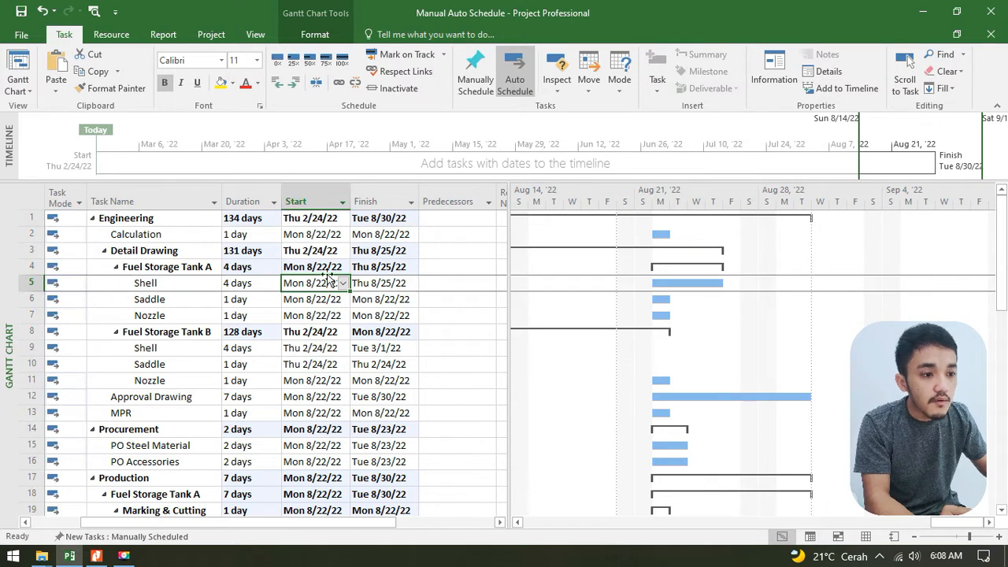
click(402, 285)
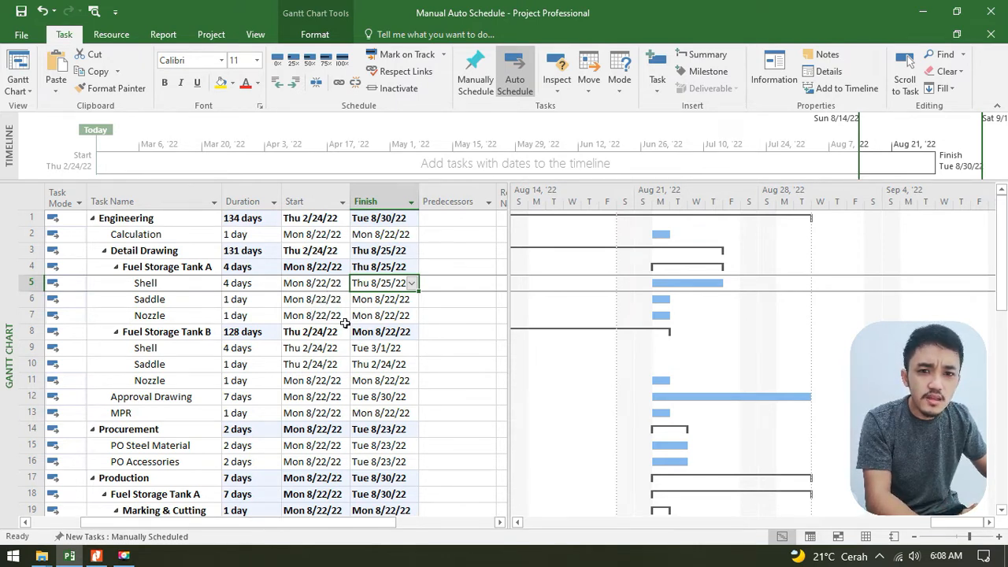
scroll(337, 386, down, 3)
scroll(323, 343, up, 2)
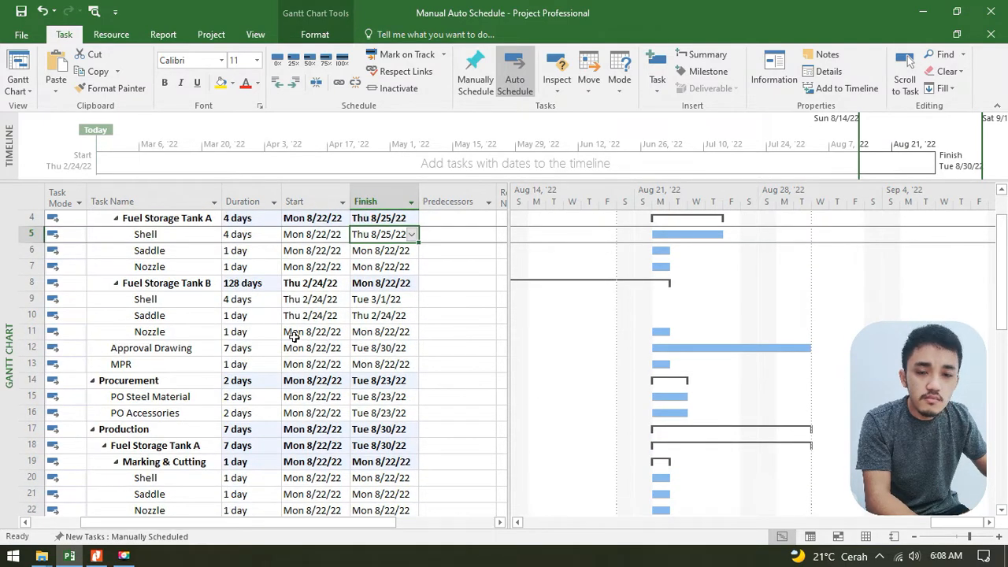
drag(309, 315, 319, 301)
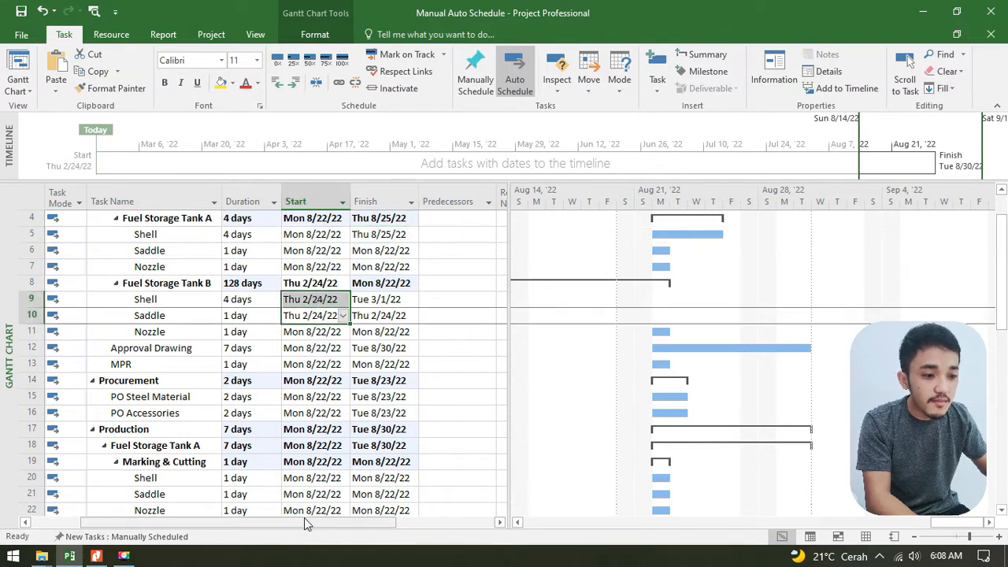
drag(293, 523, 265, 523)
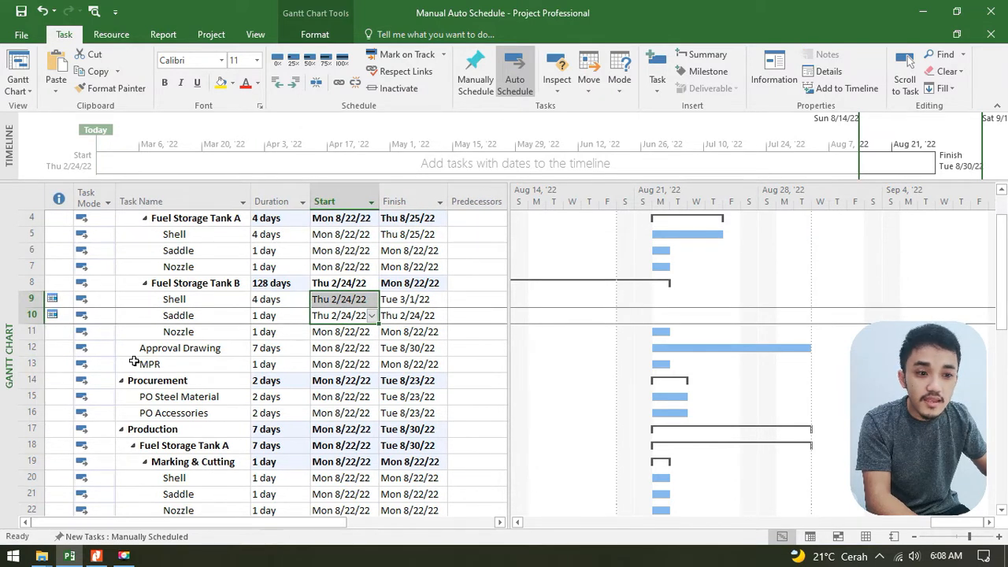
mouse_move(56, 298)
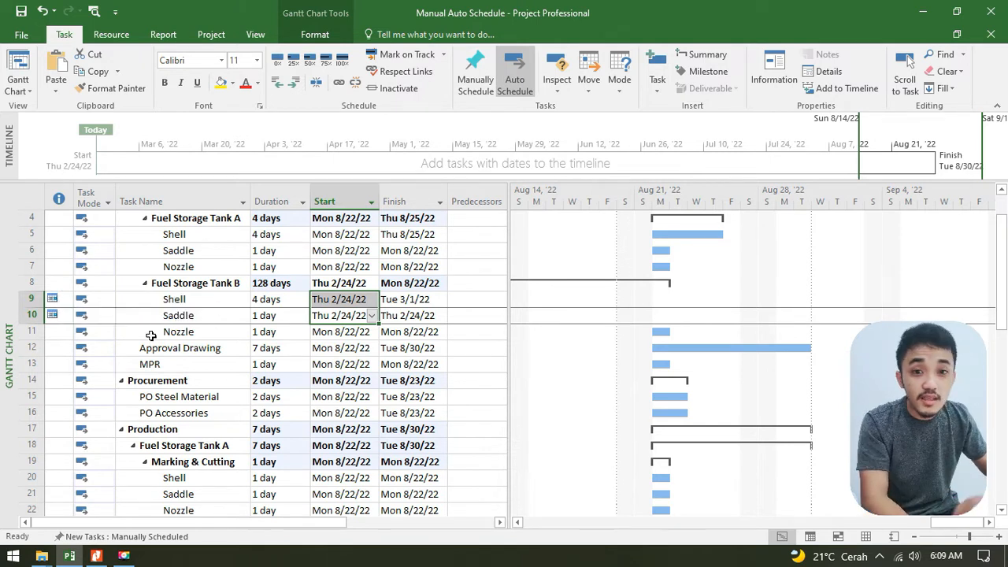
Step: Set the constraint type of Fuel Storage Tank B's Detail Drawing Shell (task 9) to As Soon As Possible
double_click(344, 299)
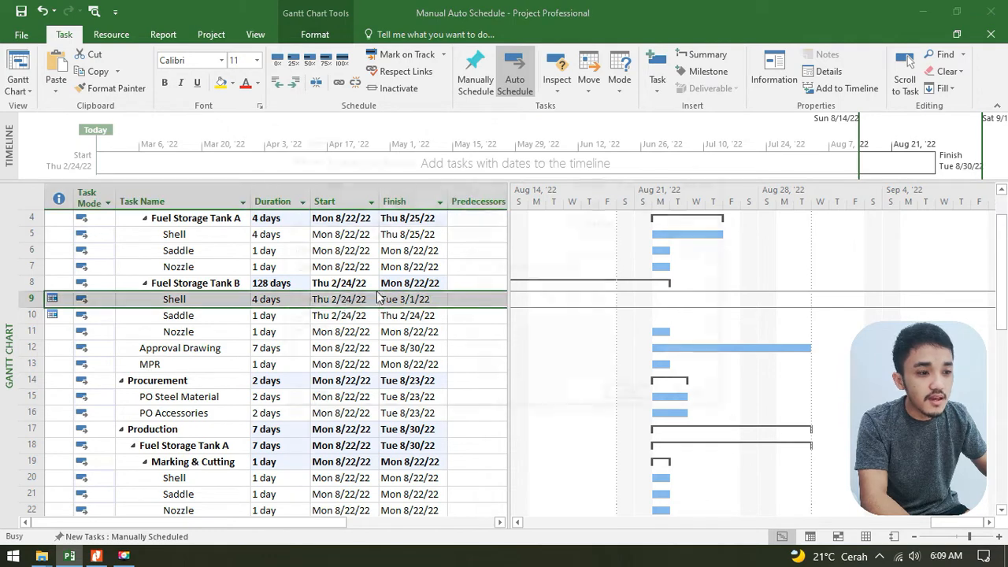
click(354, 163)
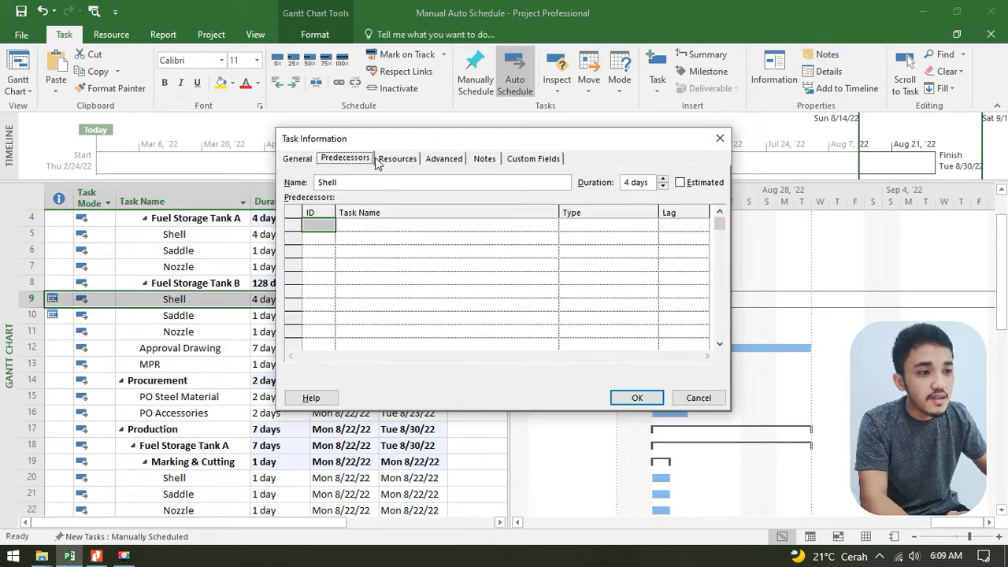
click(398, 163)
click(453, 165)
click(438, 248)
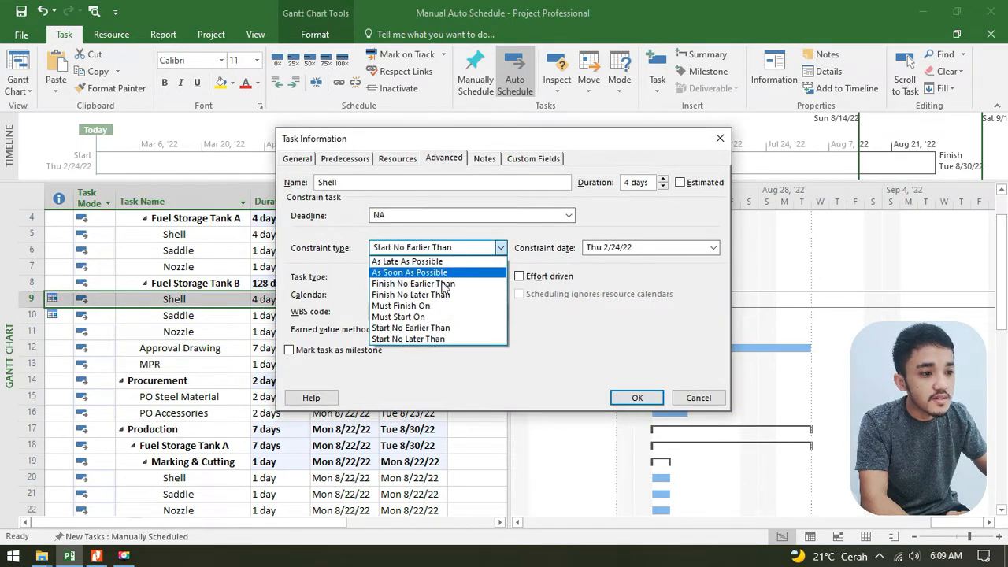
click(438, 273)
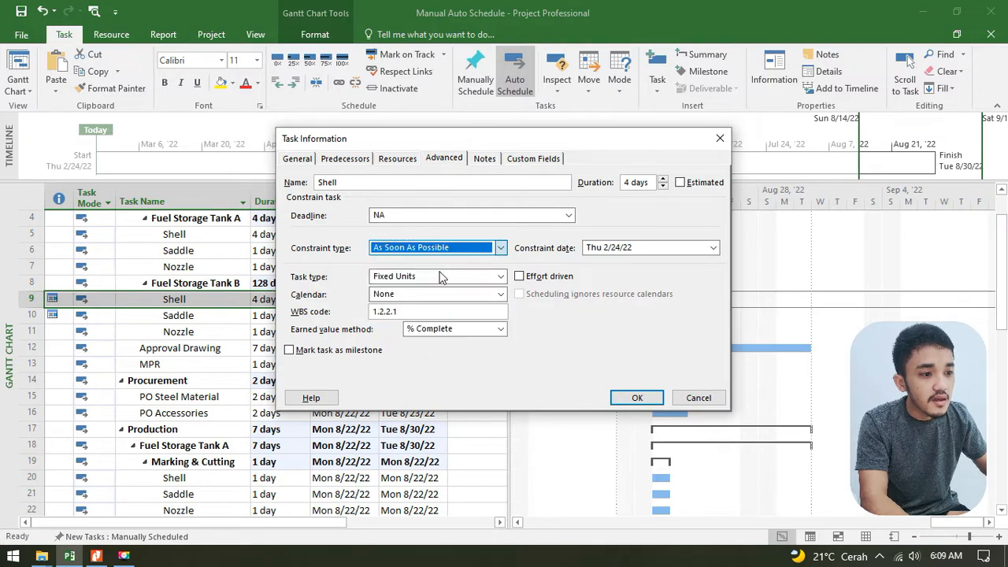
click(637, 398)
Step: Set the constraint type of Fuel Storage Tank B's Detail Drawing Saddle (task 10) to As Soon As Possible
double_click(339, 315)
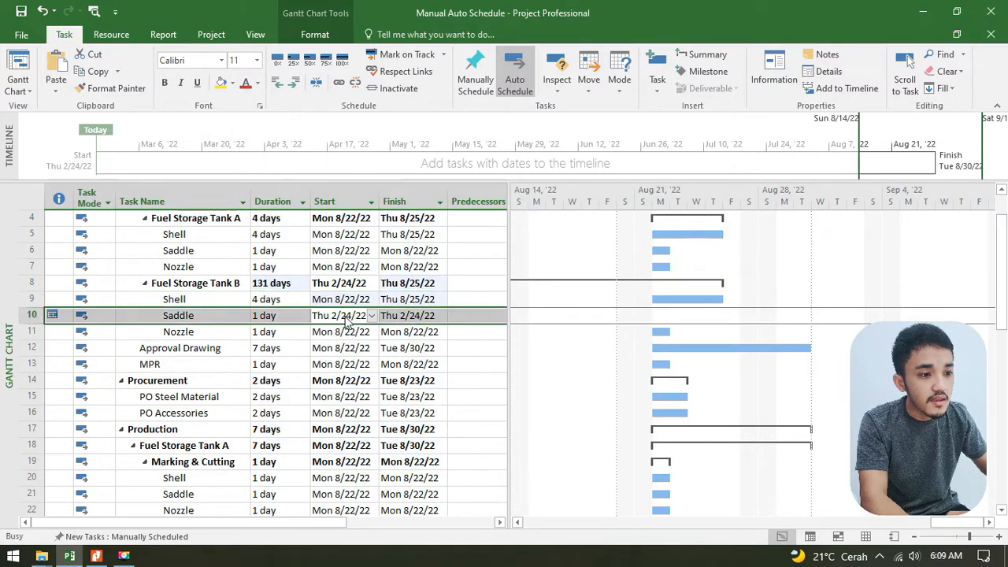
click(432, 164)
click(438, 247)
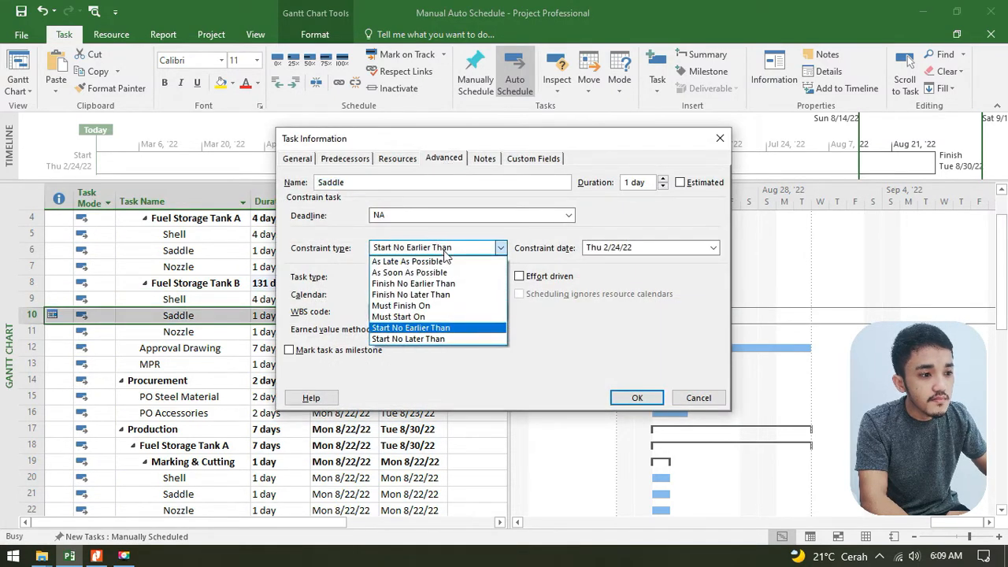
click(436, 273)
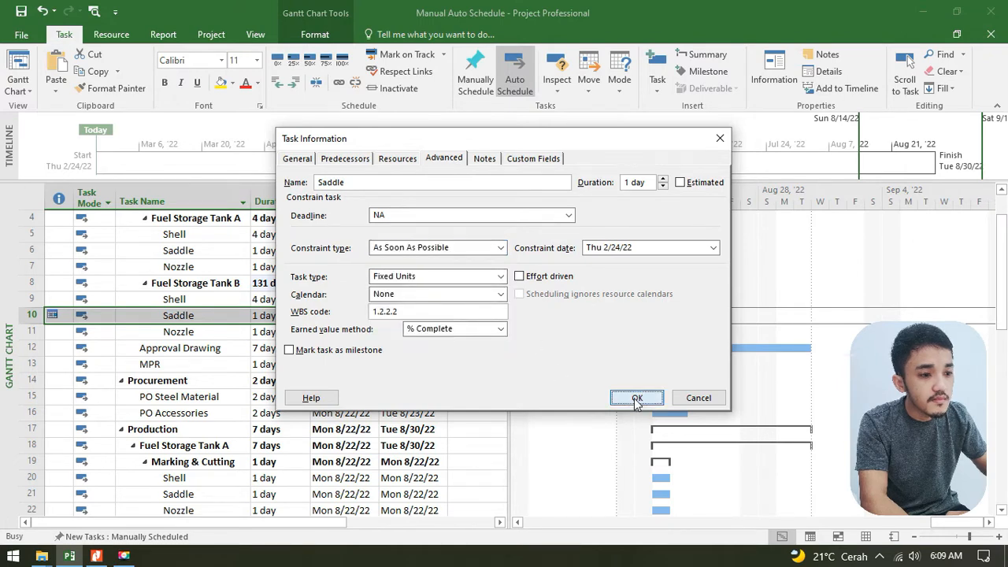
click(638, 397)
click(425, 348)
click(414, 317)
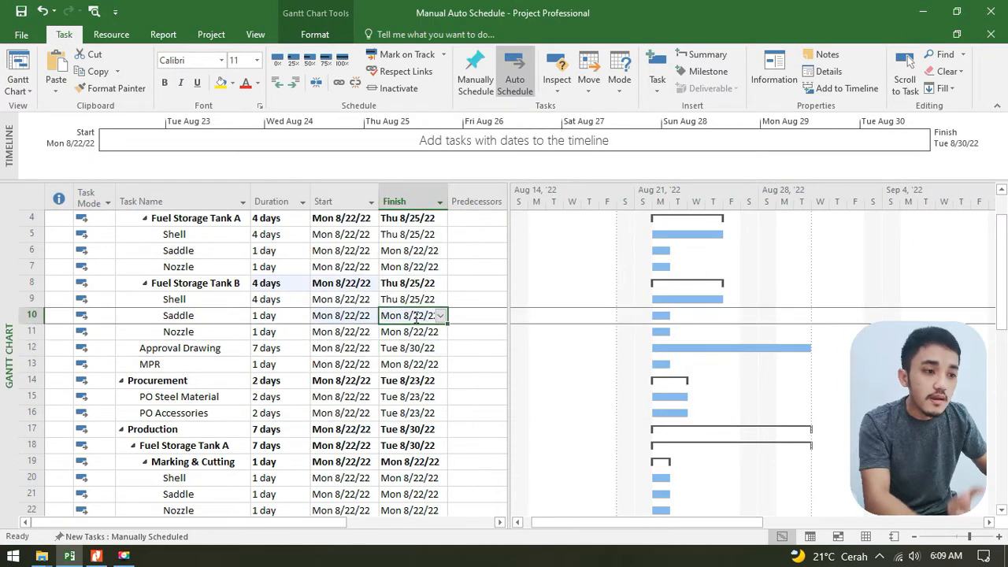
Step: Check the task modes and the start and finish dates of the automatically scheduled Production tasks
click(95, 196)
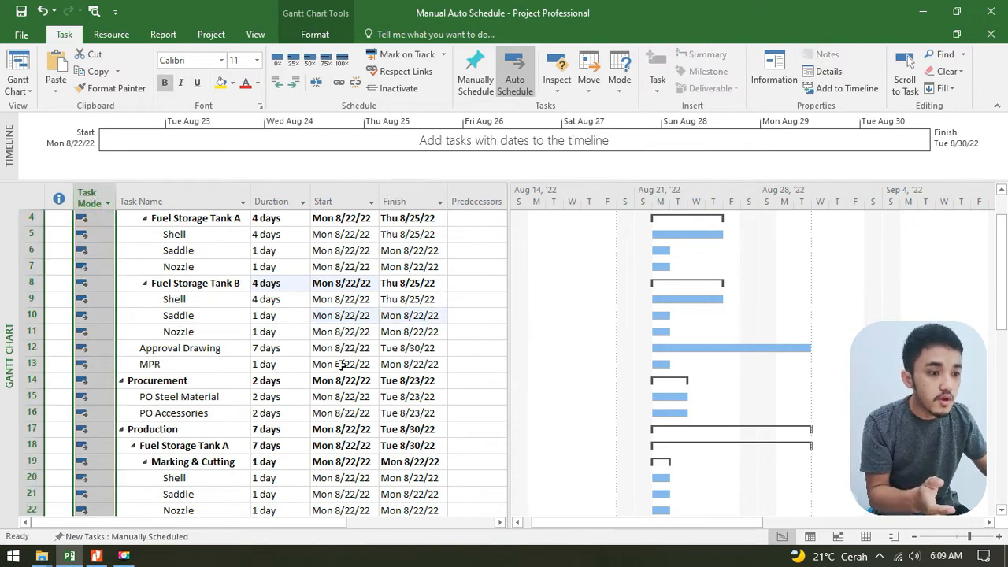
scroll(405, 344, down, 4)
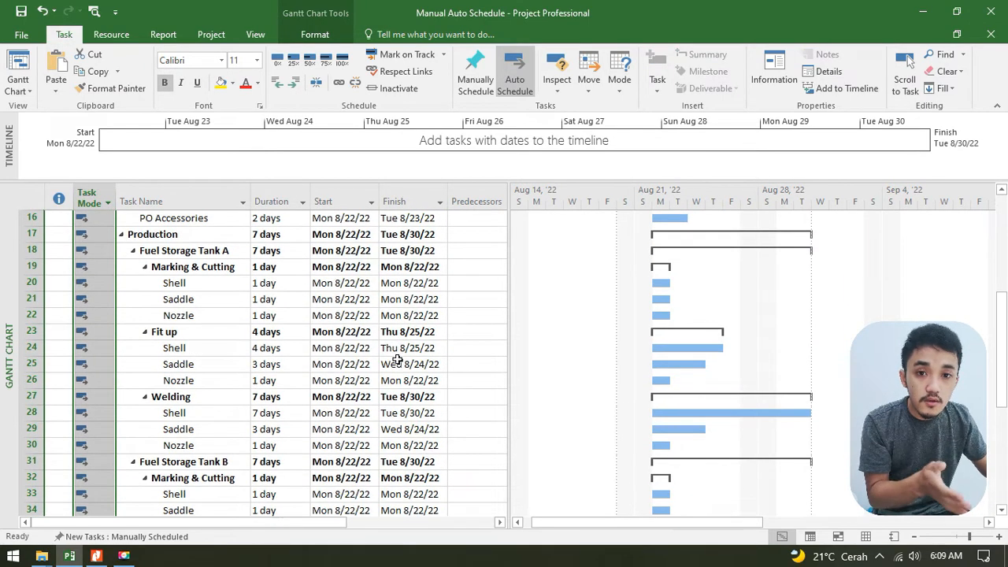
click(356, 298)
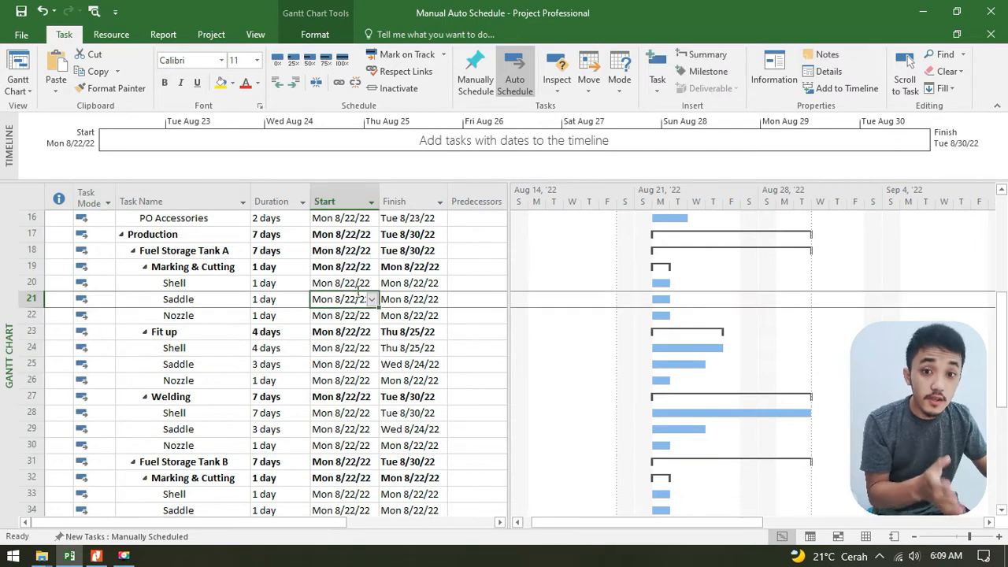
click(419, 269)
scroll(423, 254, up, 5)
Step: Inspect the project start date and its calendar in the Project Information, and close it without changes
click(165, 36)
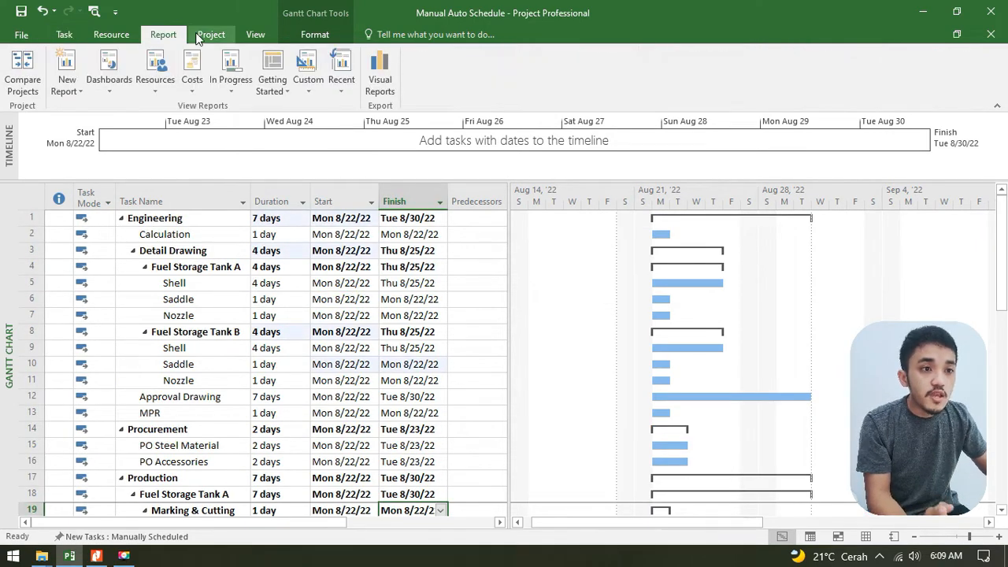
click(202, 36)
click(163, 79)
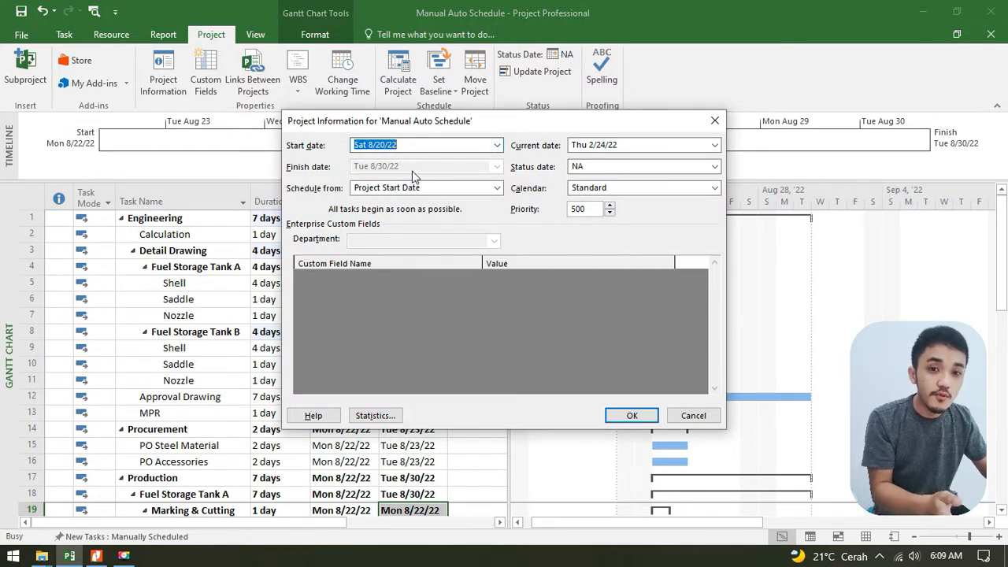
click(498, 146)
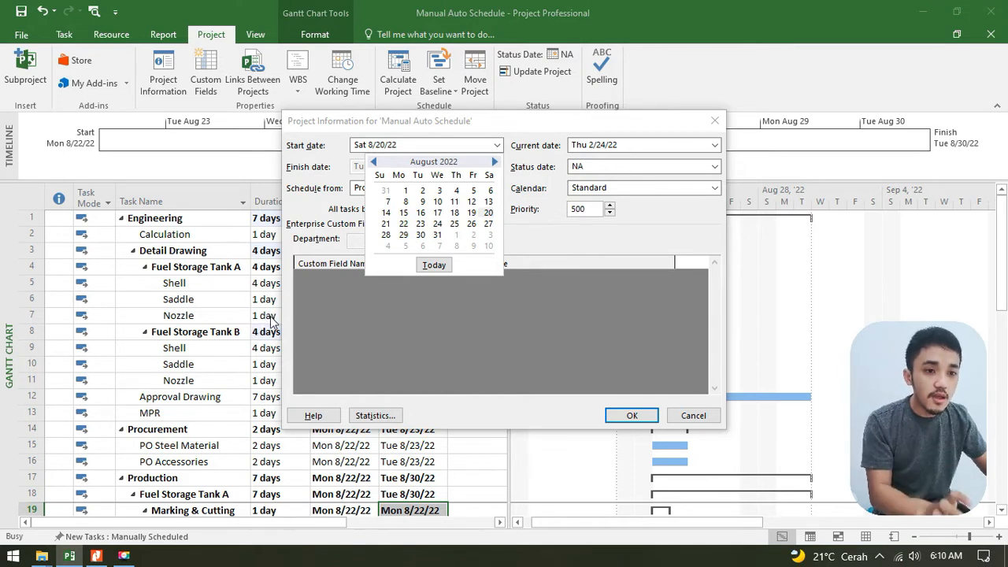
click(579, 322)
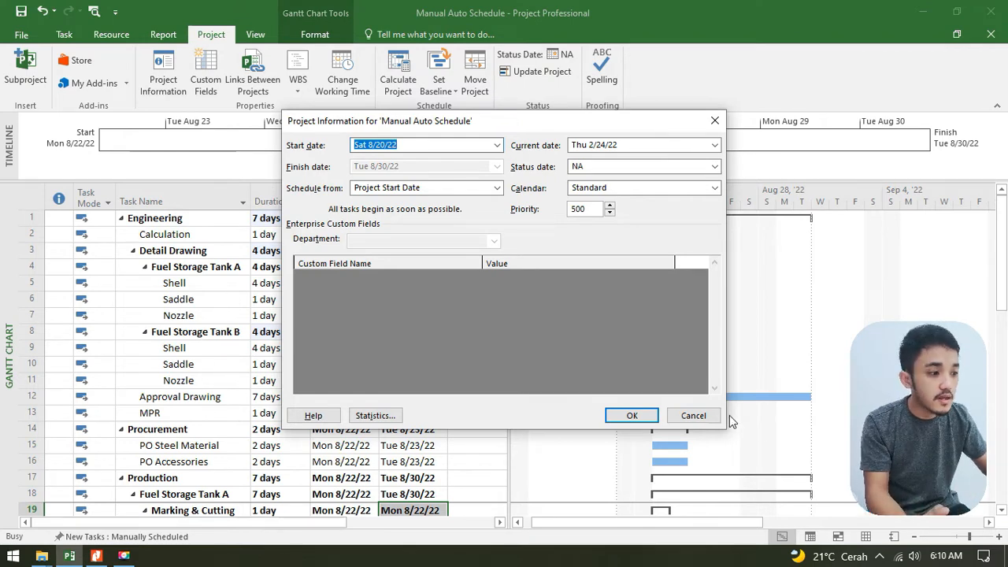
click(693, 415)
Step: Review the task mode and dates of the automatically scheduled tasks, from the Detail Drawing tasks down to Installation
click(205, 380)
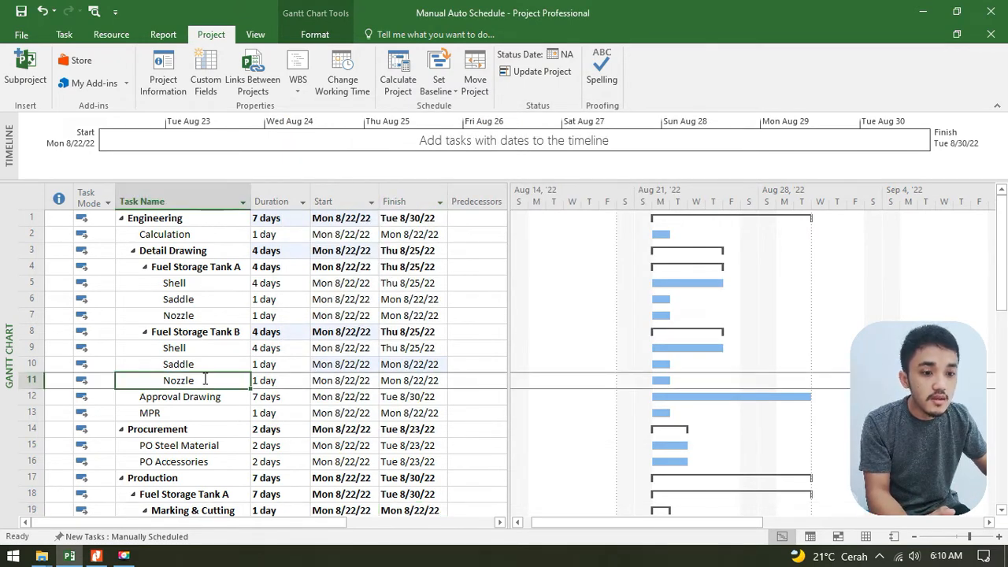
click(100, 379)
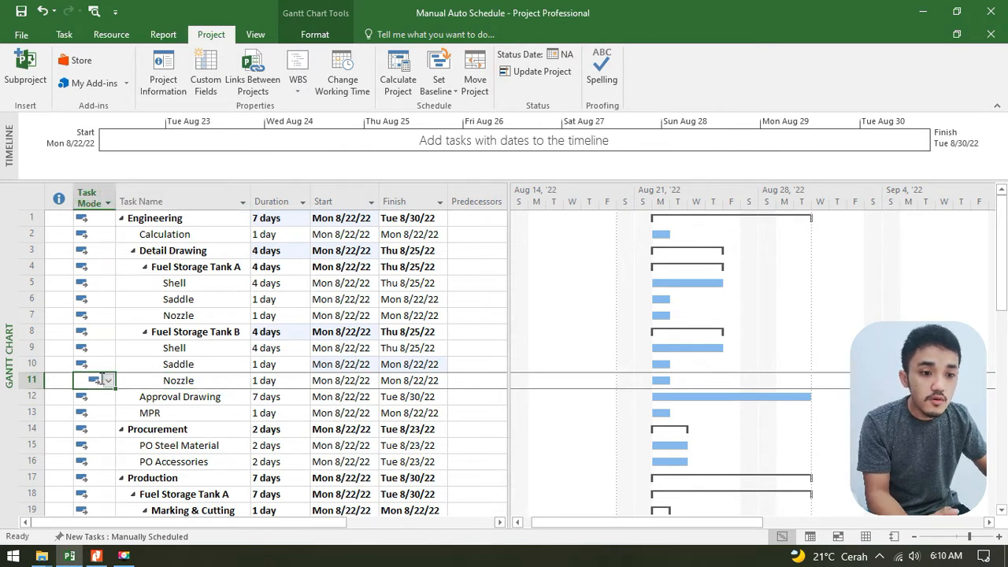
click(416, 381)
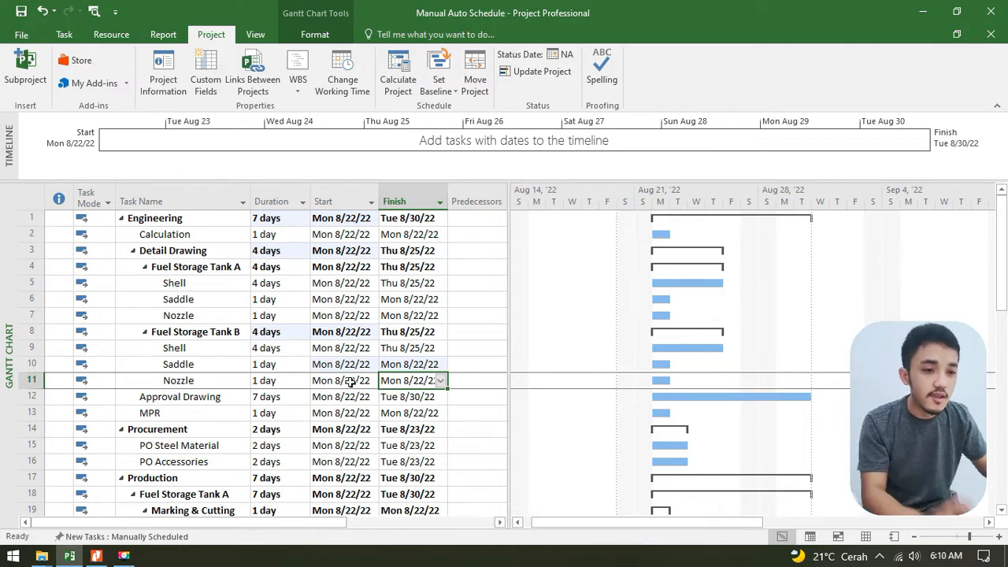
click(205, 299)
click(64, 34)
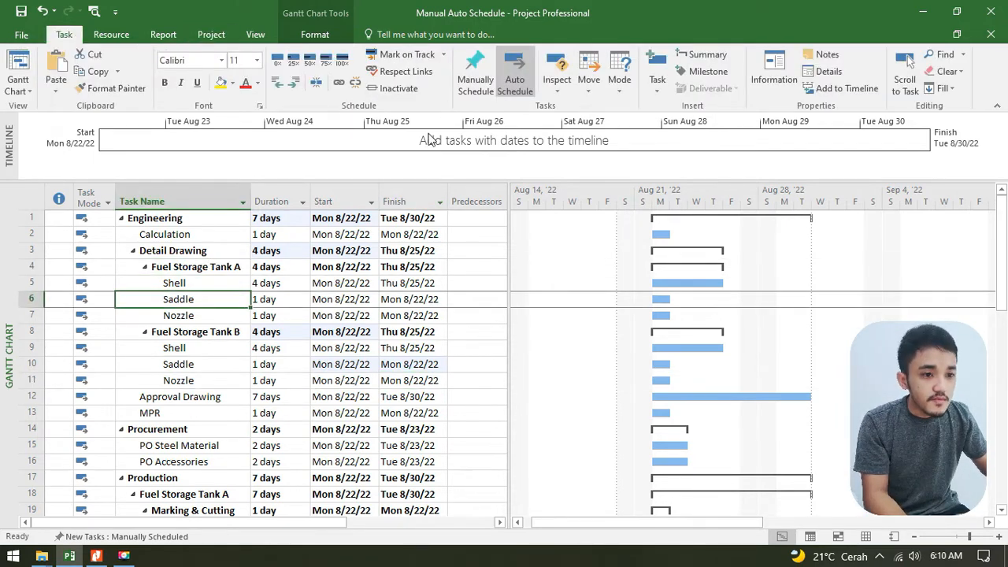
click(110, 207)
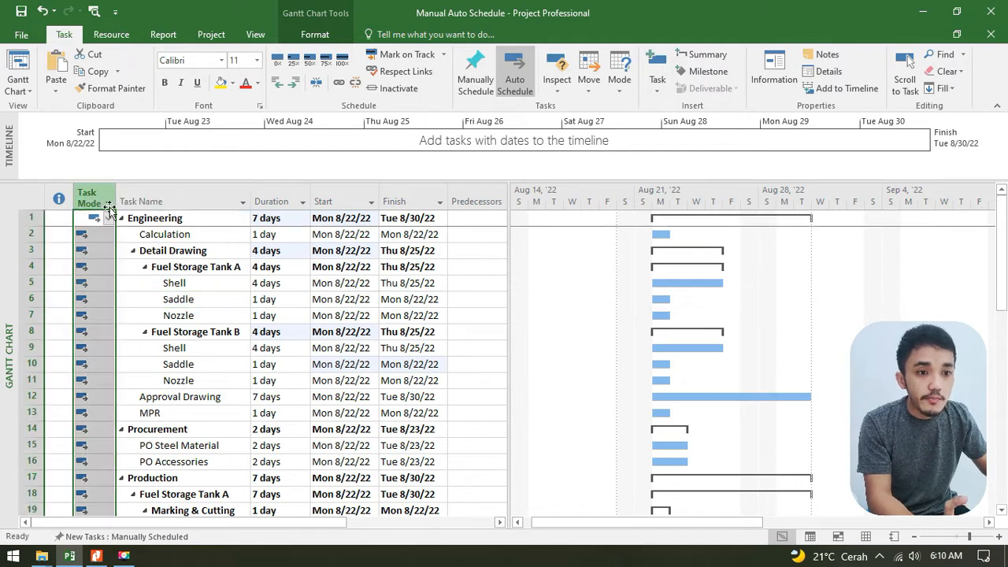
click(223, 311)
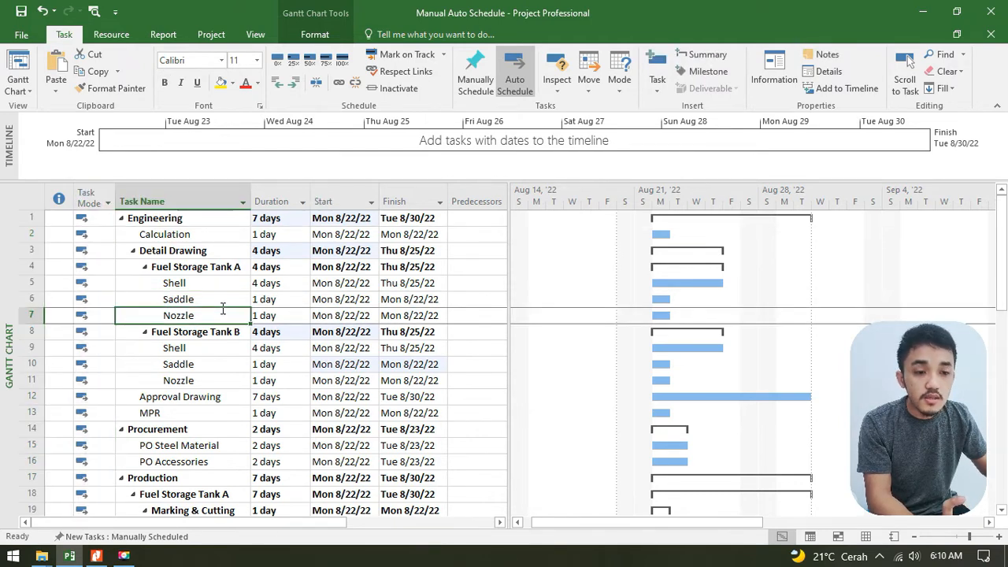
scroll(237, 315, down, 14)
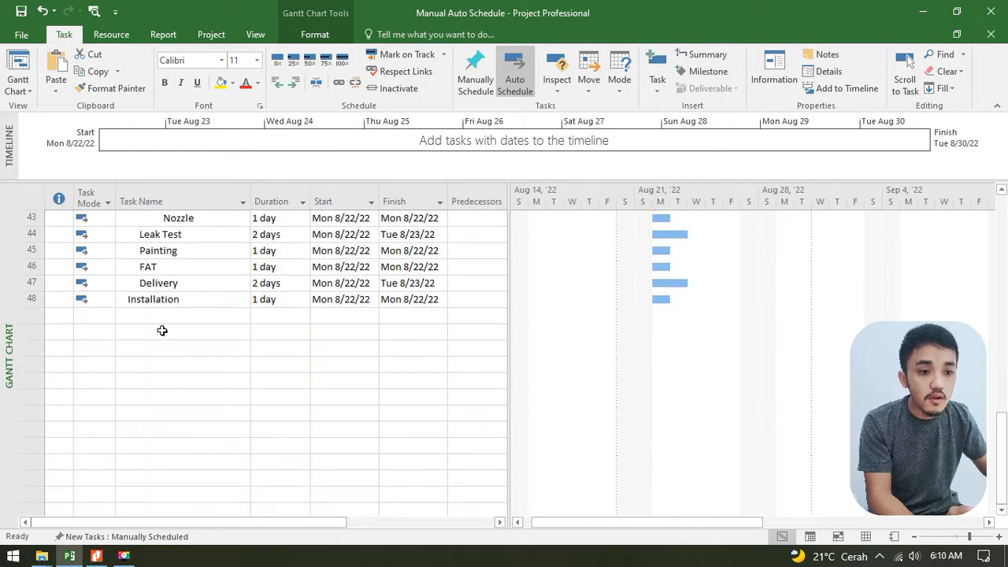
scroll(161, 331, up, 4)
click(218, 309)
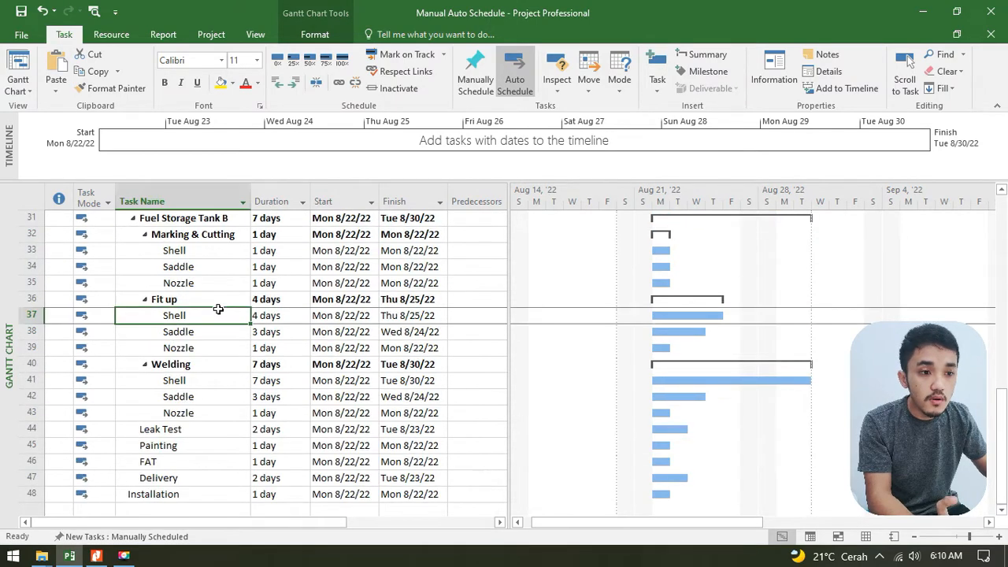
Step: Insert a new blank task directly above the Fit up summary (row 36) of Fuel Storage Tank B in Production
click(210, 298)
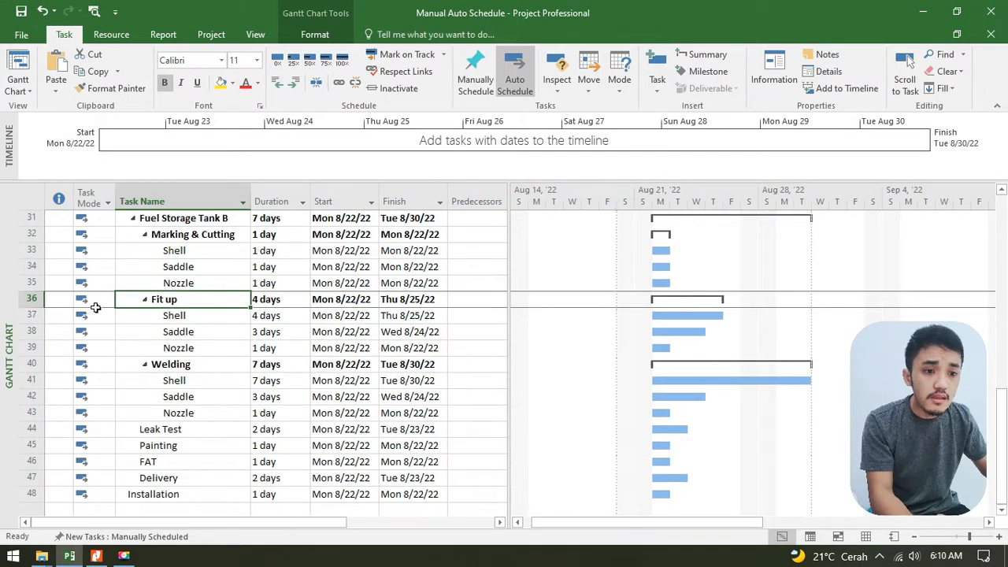
click(30, 298)
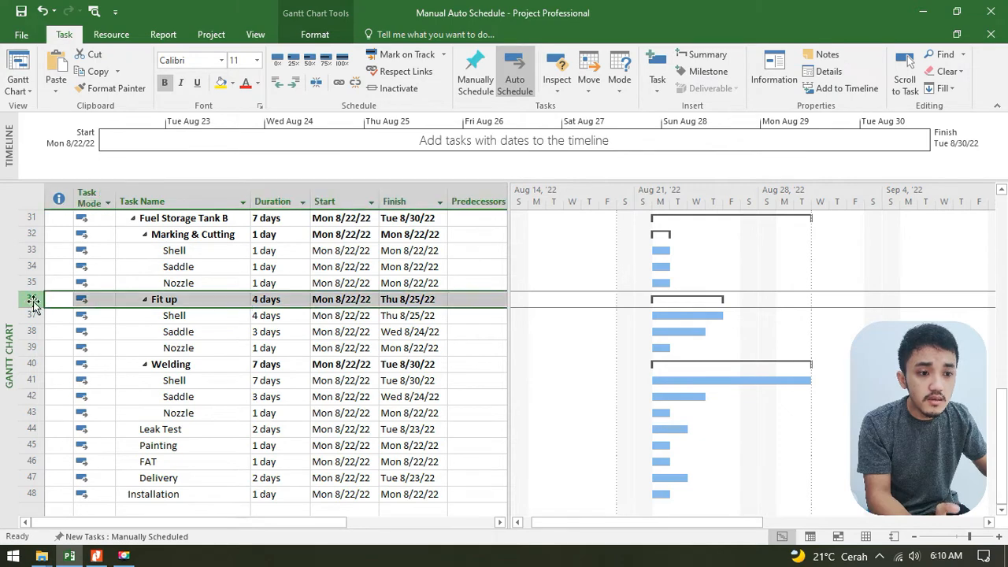
right_click(30, 299)
click(90, 107)
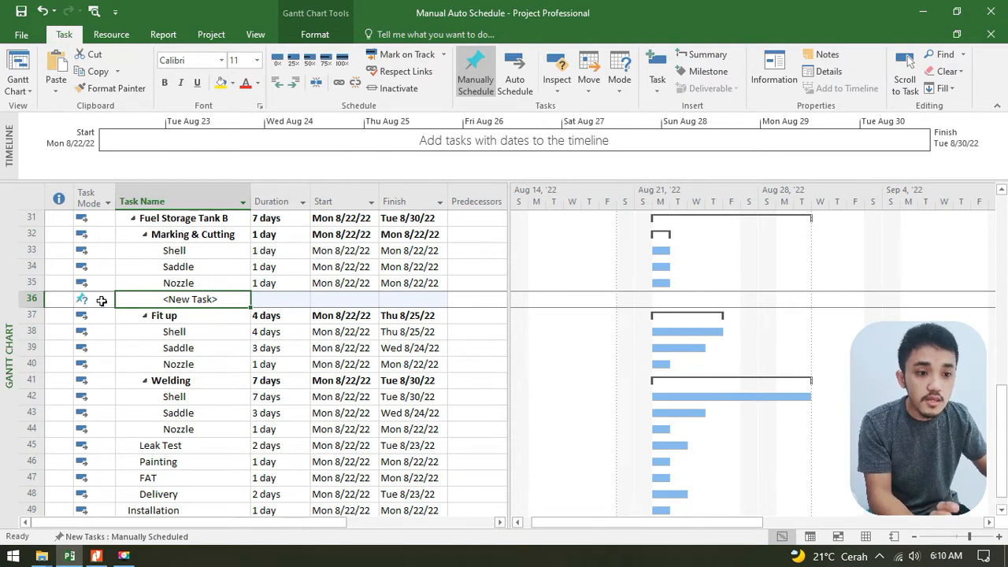
Step: Delete the blank manually scheduled task at row 36, above Fuel Storage Tank B's Fit up
click(33, 299)
right_click(36, 300)
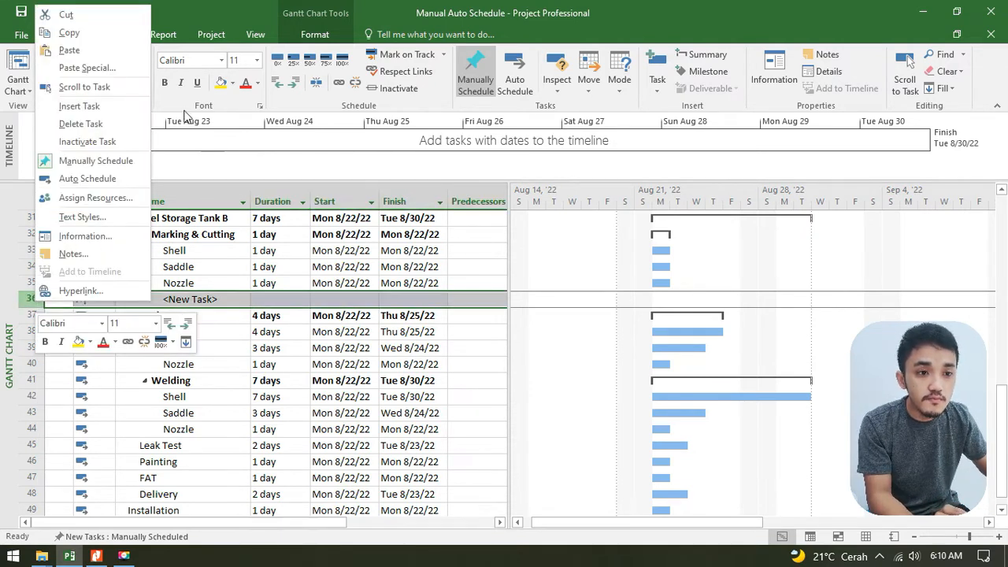
click(80, 123)
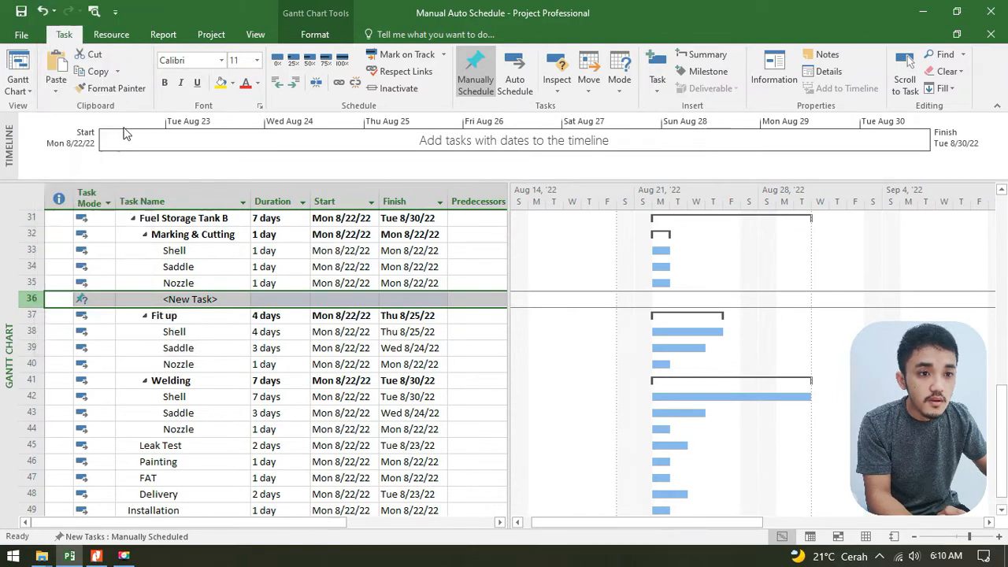
click(217, 348)
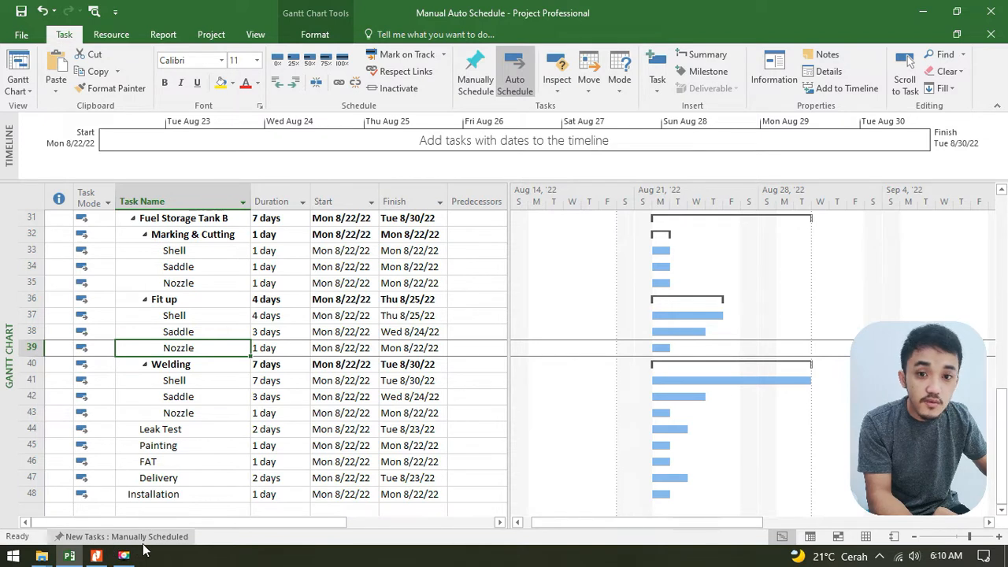
Step: Set the default scheduling mode for new tasks to Auto Scheduled
click(103, 539)
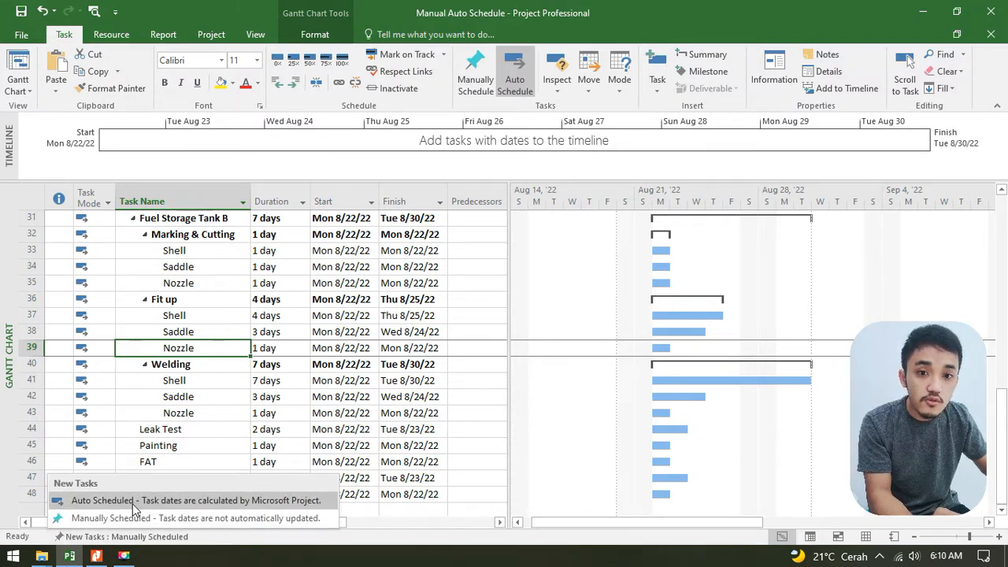
click(132, 503)
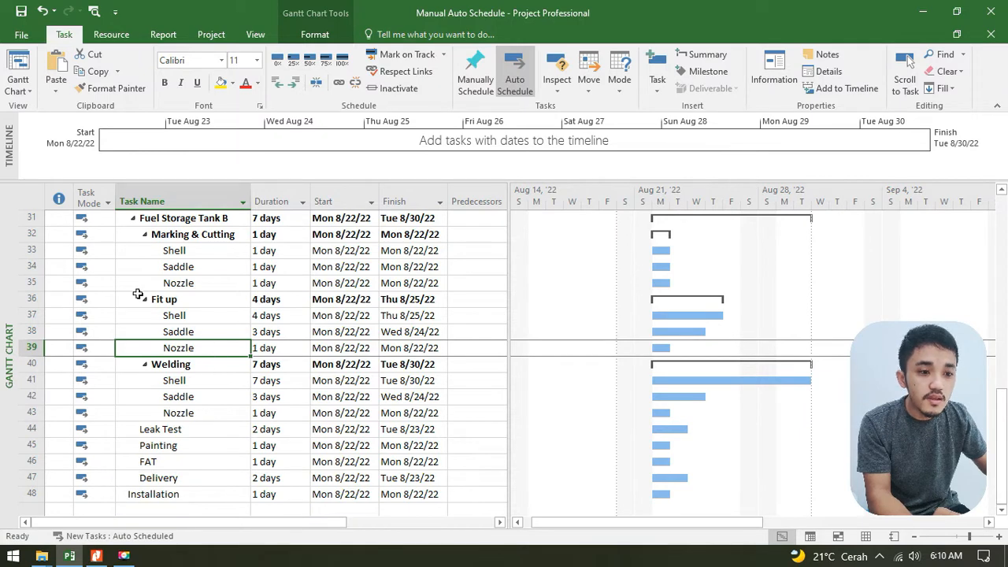
Step: Insert another new task above Fuel Storage Tank B's Fit up and check its task mode under the Auto Scheduled default
click(30, 299)
right_click(30, 299)
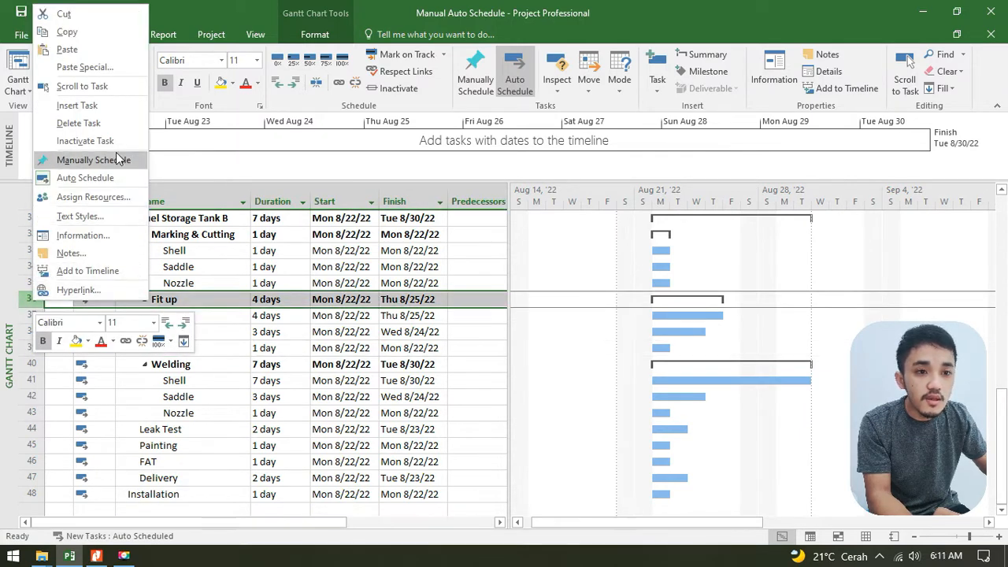
click(77, 106)
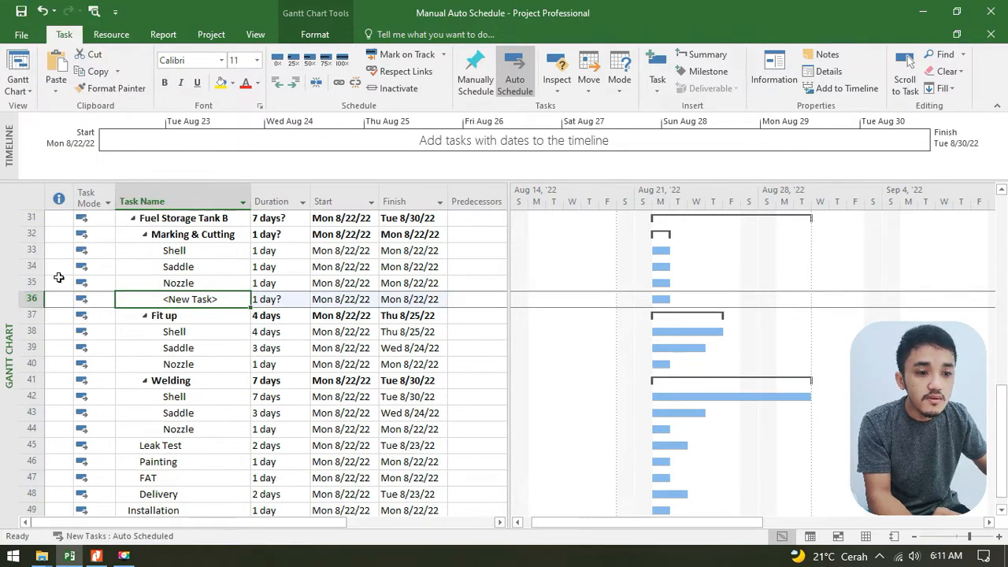
click(93, 299)
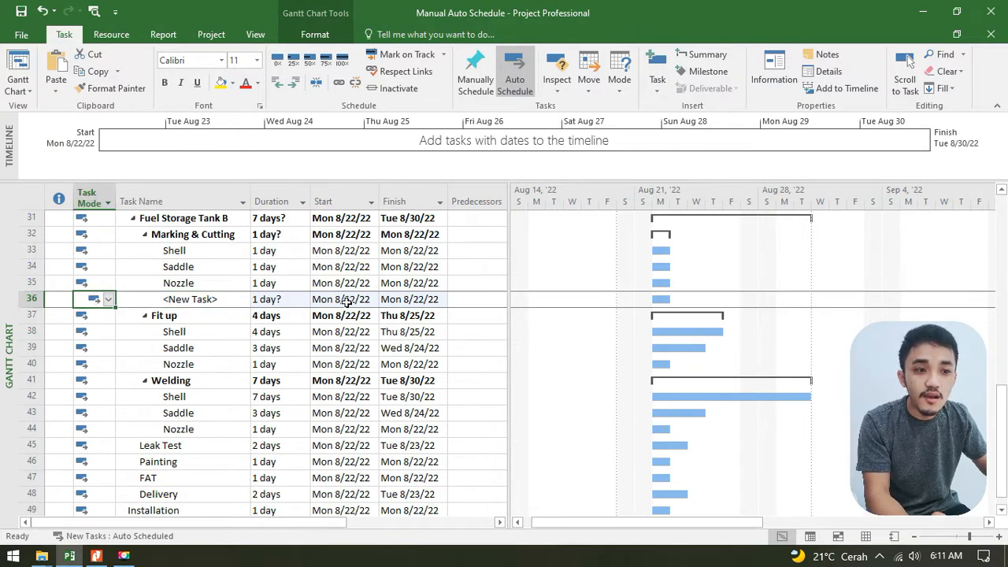
click(206, 305)
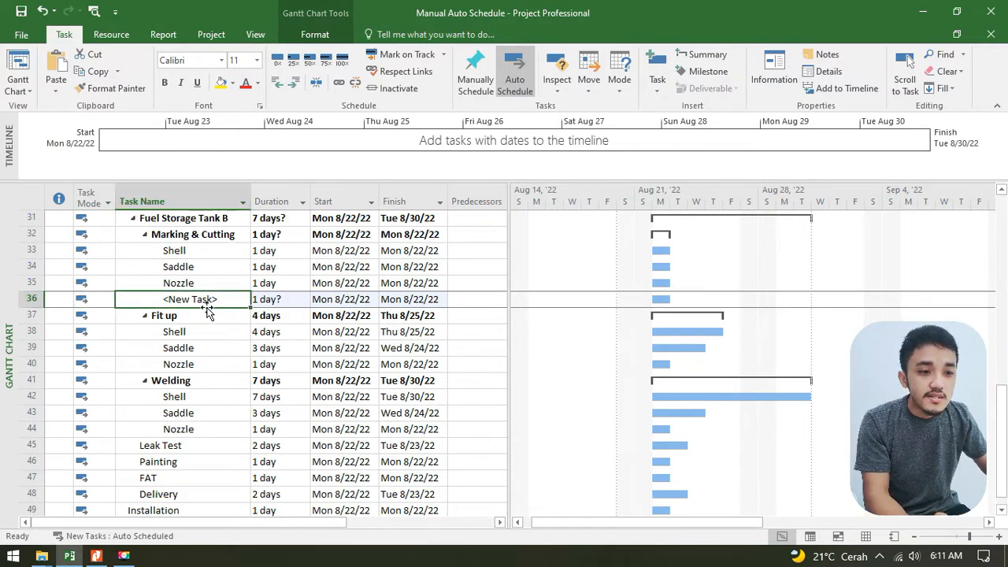
Step: Delete the blank auto-scheduled task at row 36, below the Marking & Cutting Nozzle task
click(26, 299)
right_click(28, 299)
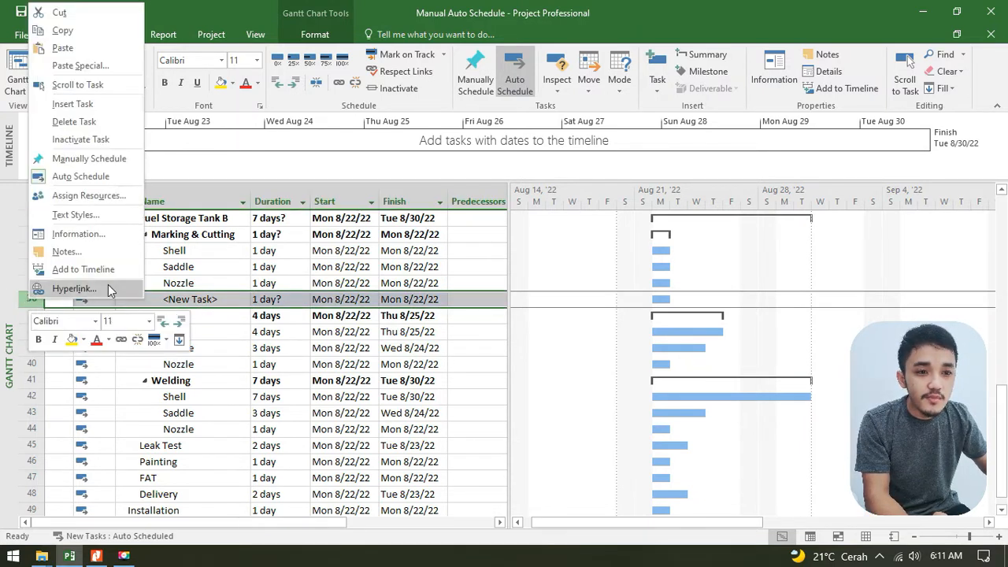
click(106, 120)
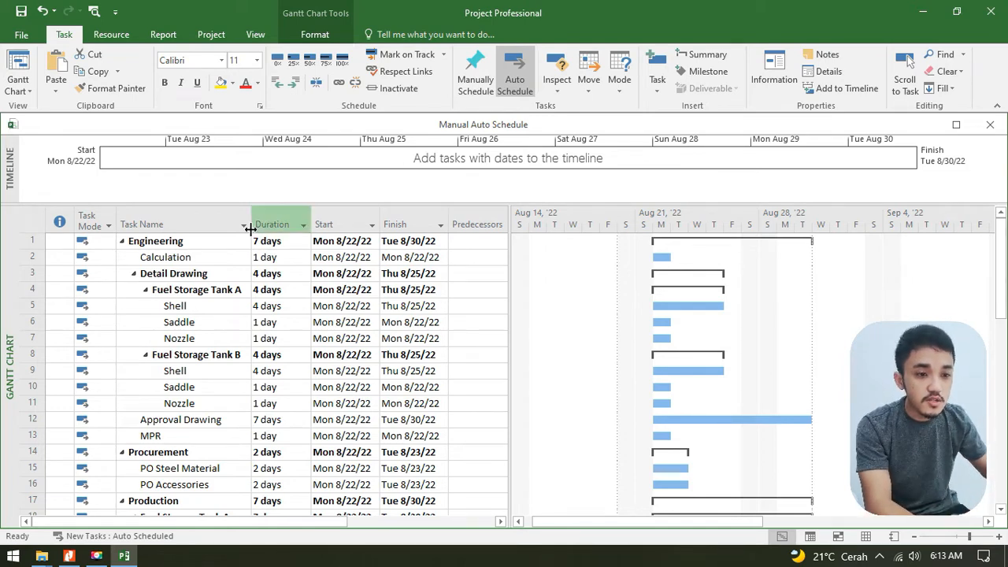
Step: Review the task modes and the Start and Finish columns across the whole task list, from Engineering down to Installation
scroll(89, 338, down, 8)
scroll(92, 337, down, 6)
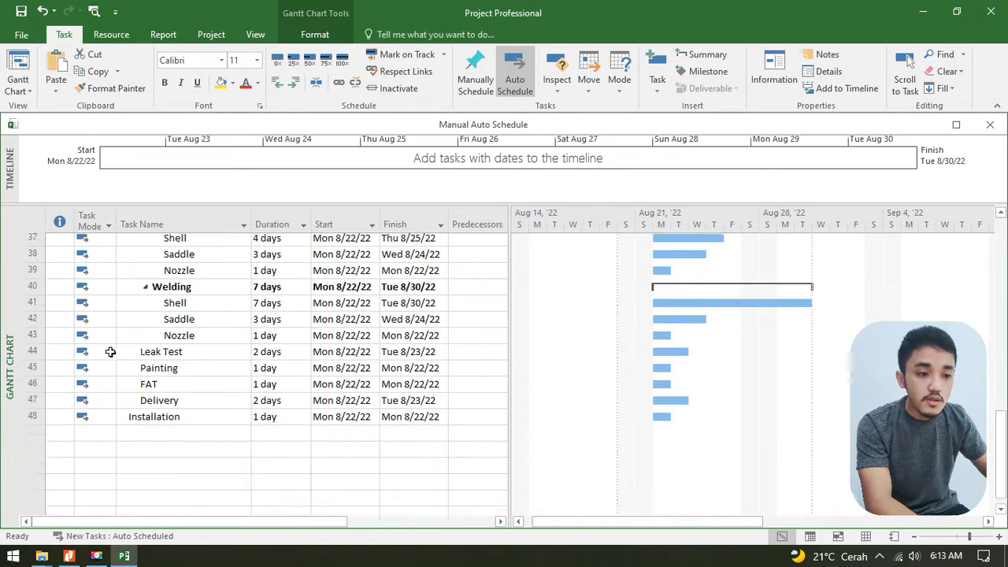
scroll(232, 355, up, 9)
scroll(331, 376, up, 5)
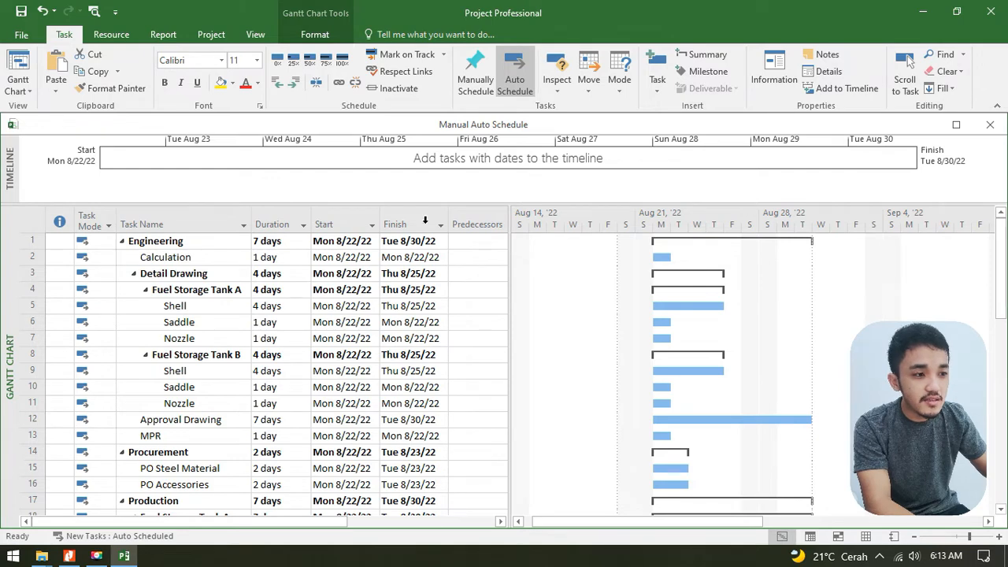
drag(424, 219, 358, 209)
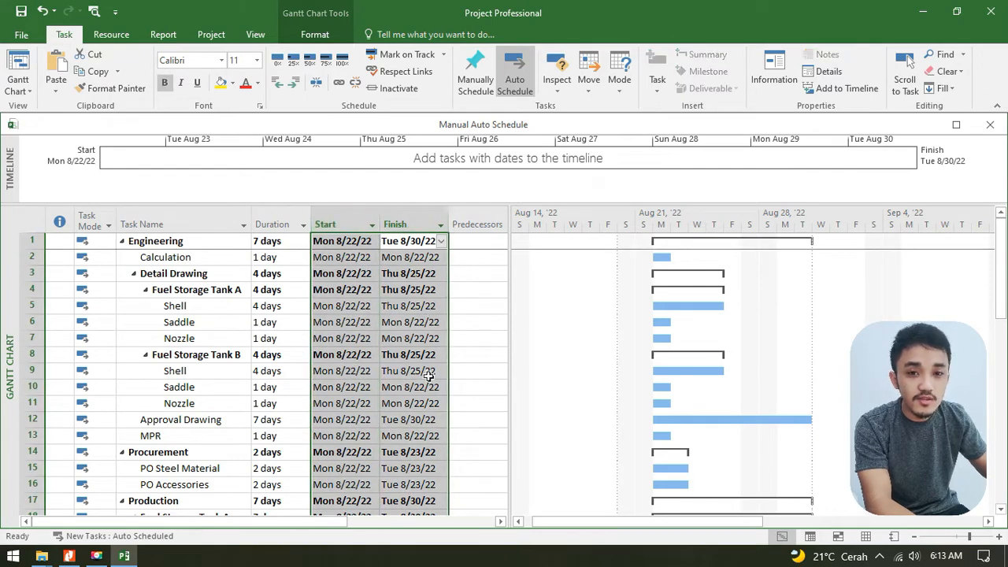
scroll(406, 415, down, 4)
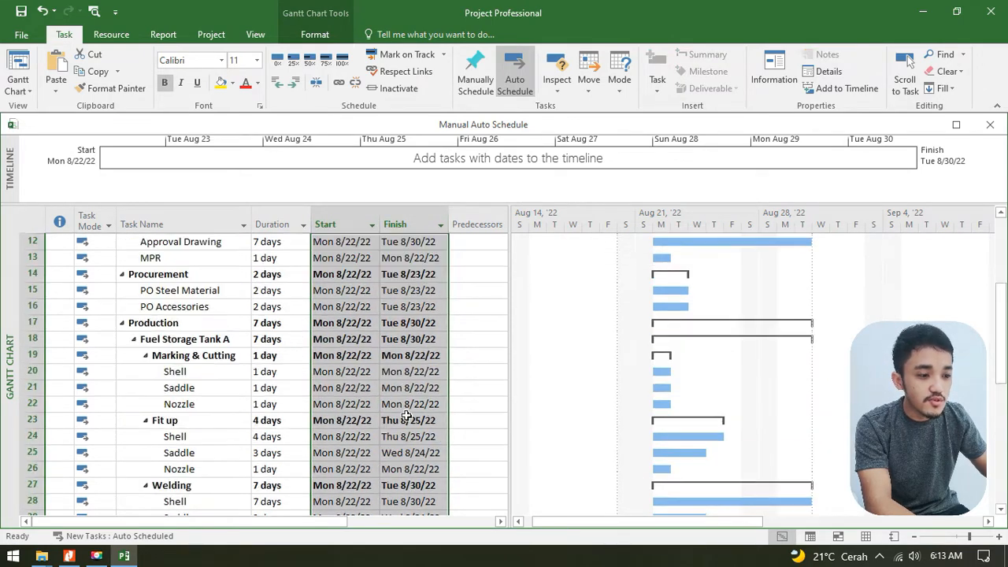
scroll(406, 415, down, 8)
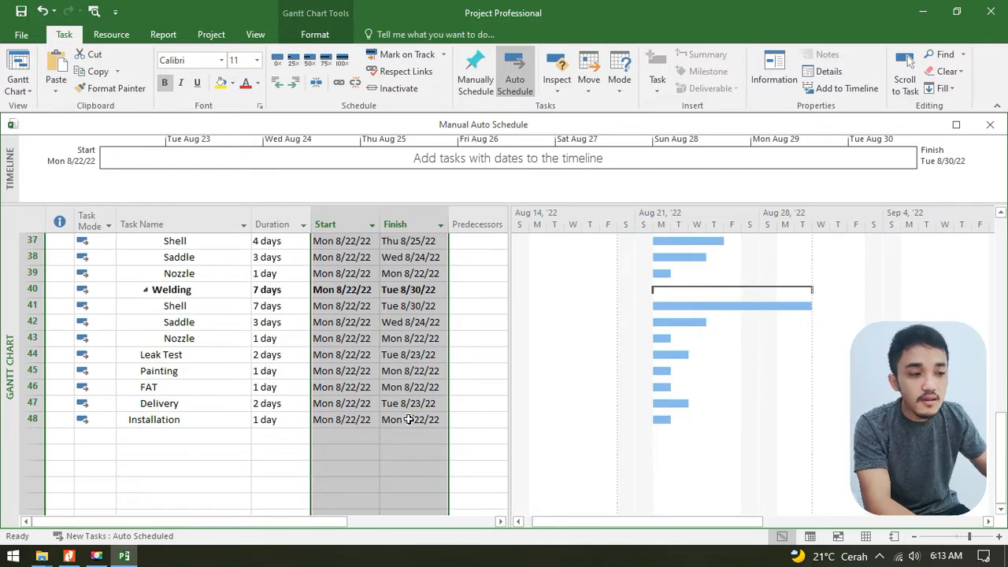
scroll(408, 419, up, 12)
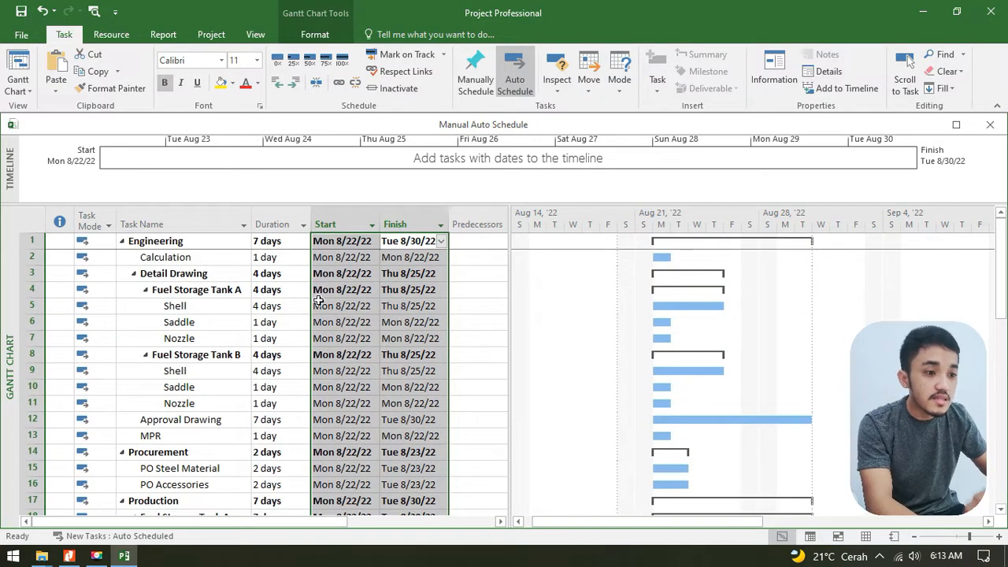
click(246, 306)
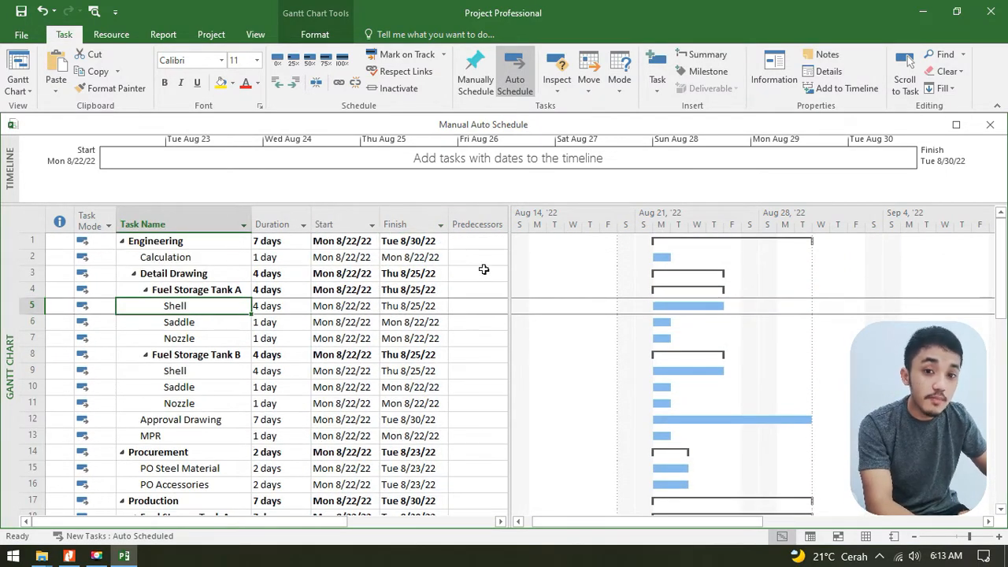